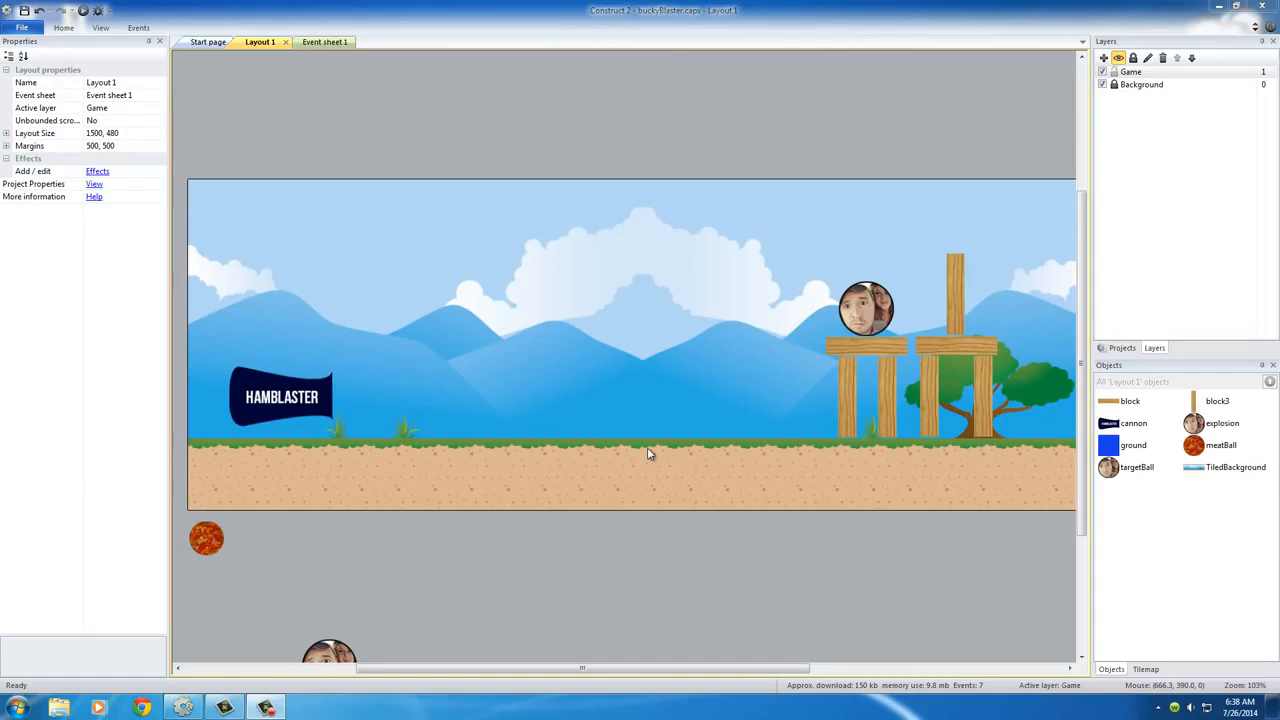
{"action": "left_click", "coordinate": [873, 310]}
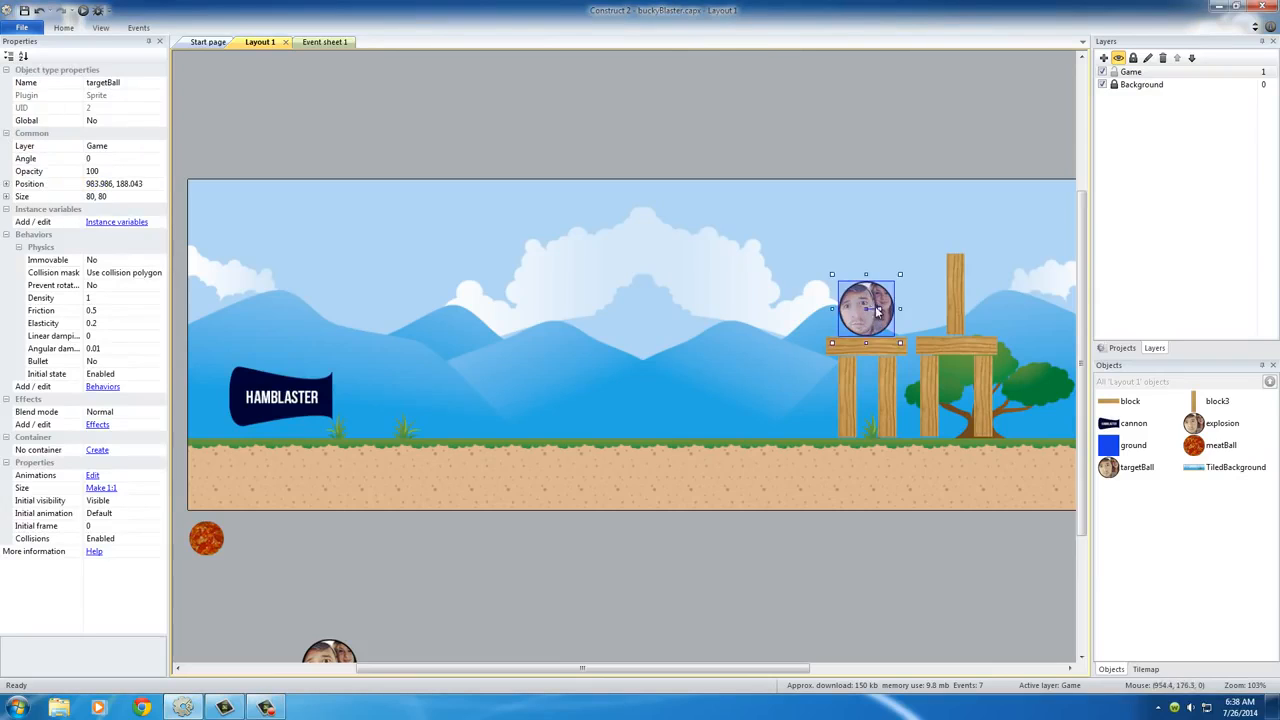
{"action": "left_click", "coordinate": [804, 290]}
{"action": "left_click", "coordinate": [880, 311]}
Add a global number variable named score with initial value 0 to Event sheet 1
{"action": "left_click", "coordinate": [330, 42]}
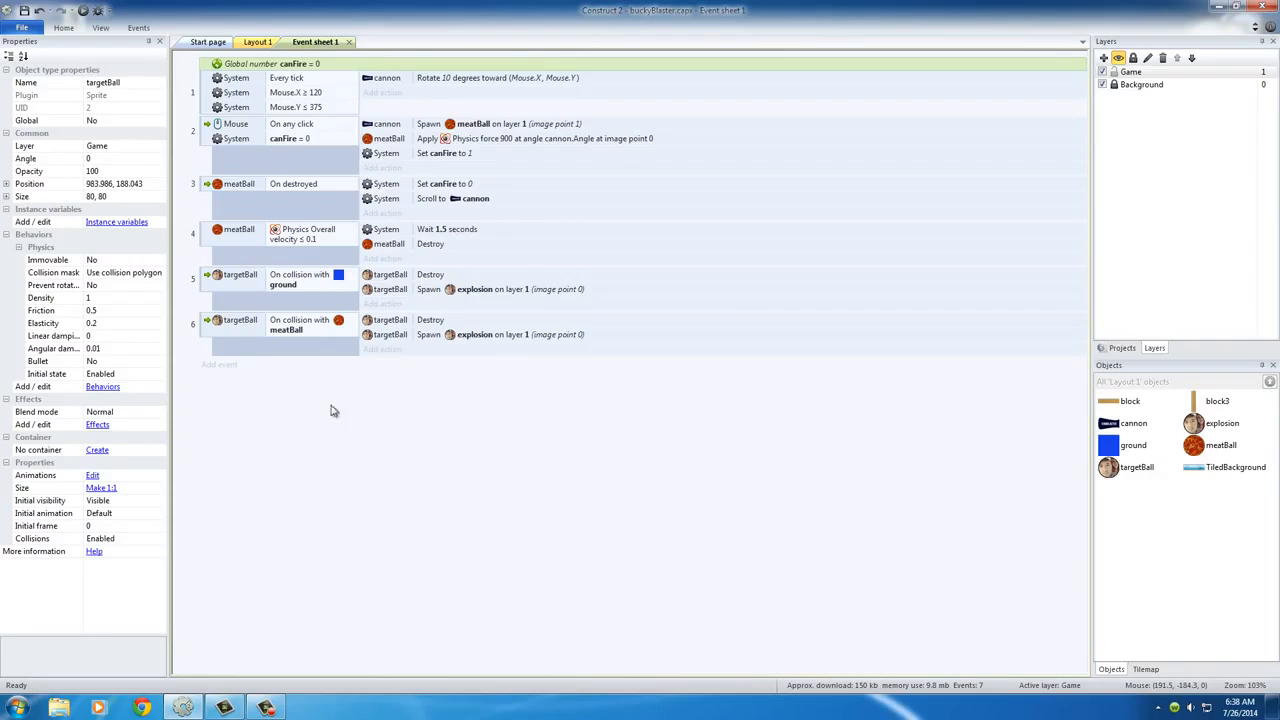
{"action": "right_click", "coordinate": [297, 410]}
{"action": "left_click", "coordinate": [368, 455]}
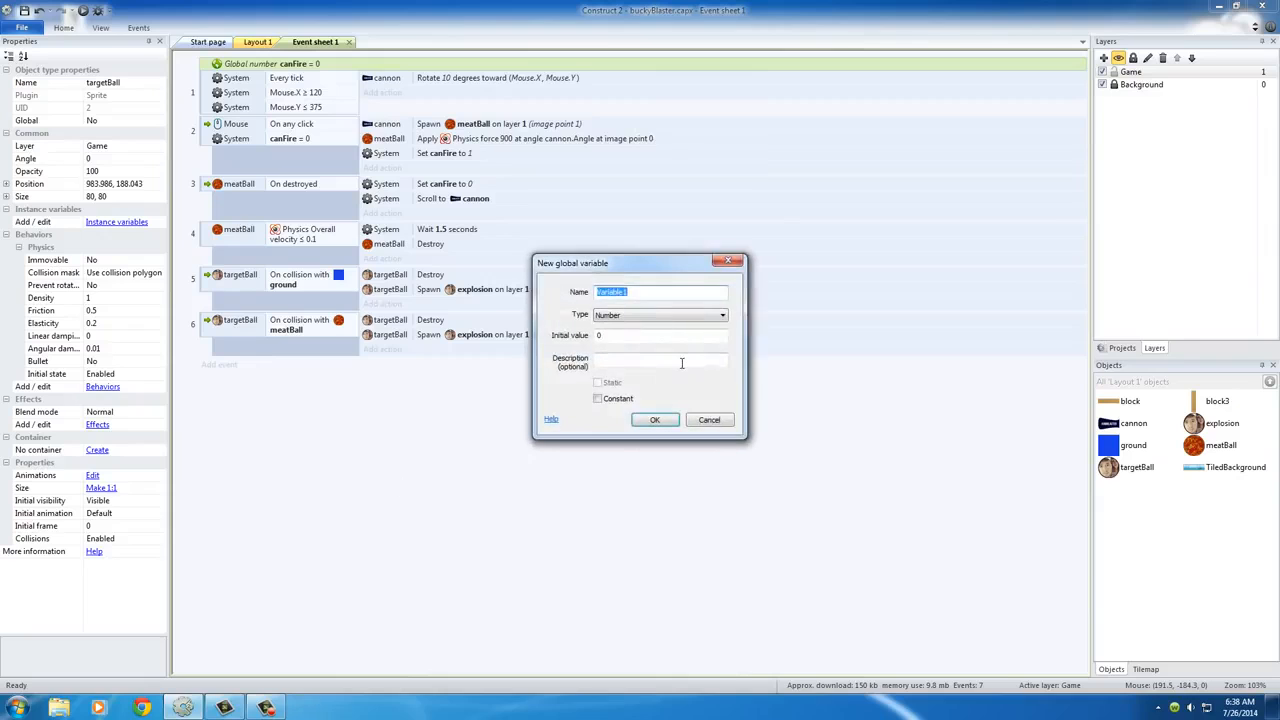
{"action": "type", "text": "score"}
{"action": "left_click", "coordinate": [634, 338]}
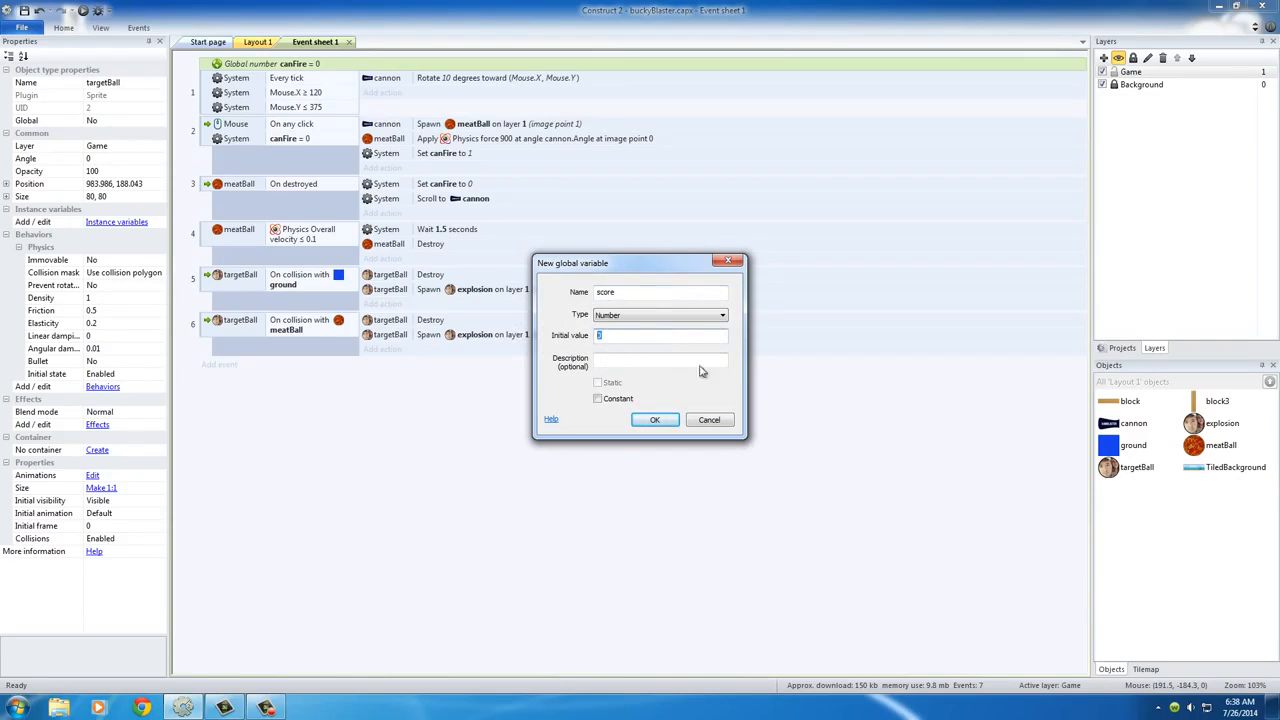
{"action": "left_click", "coordinate": [654, 421]}
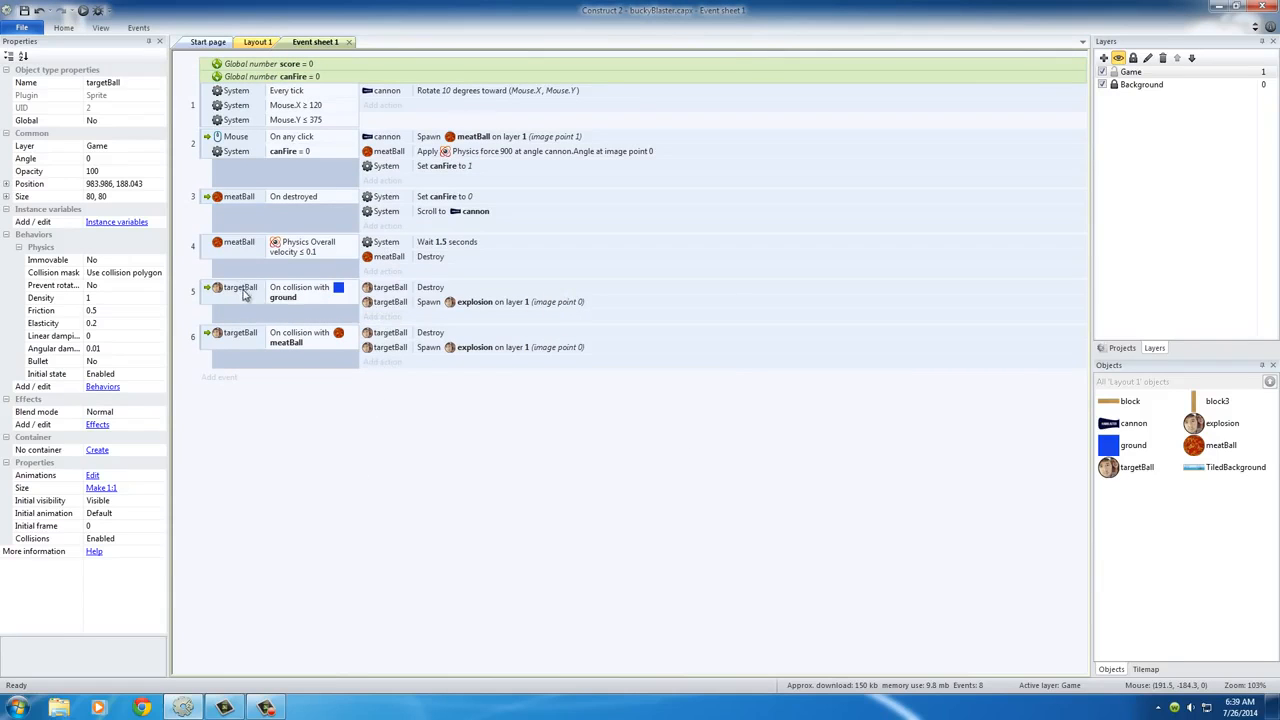
{"action": "left_click", "coordinate": [245, 336]}
{"action": "left_click", "coordinate": [250, 295]}
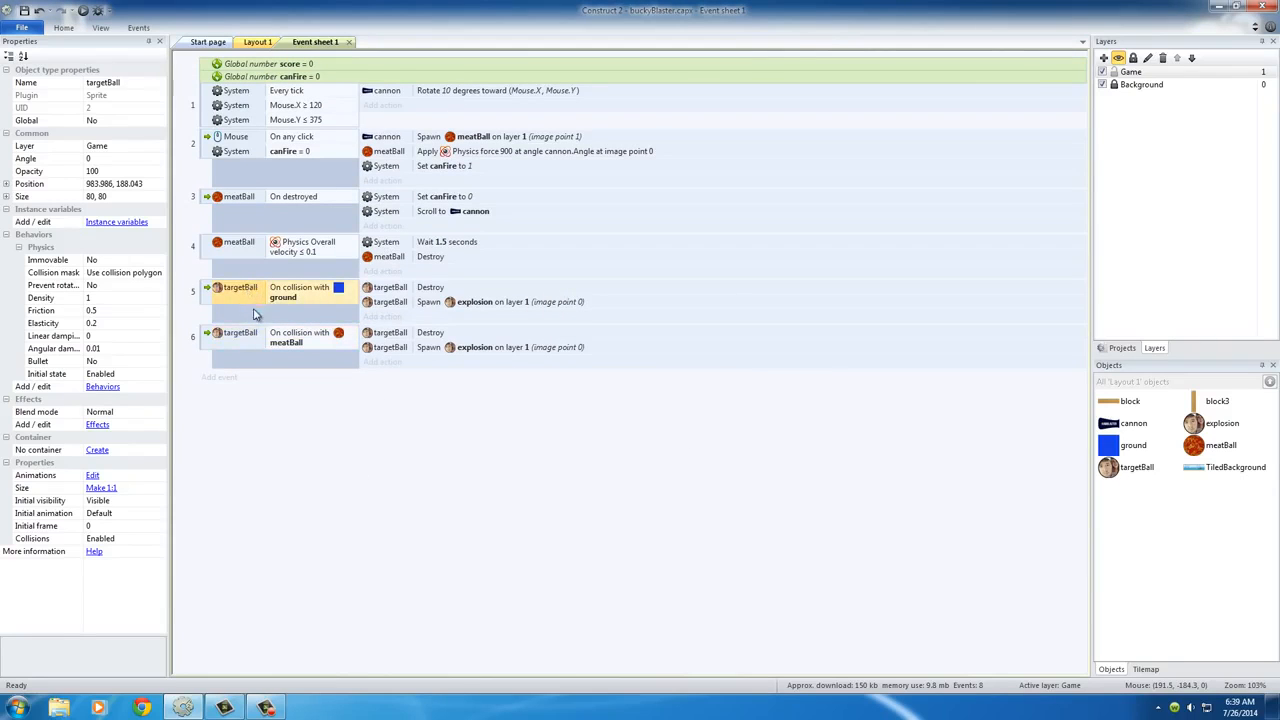
{"action": "left_click", "coordinate": [245, 339]}
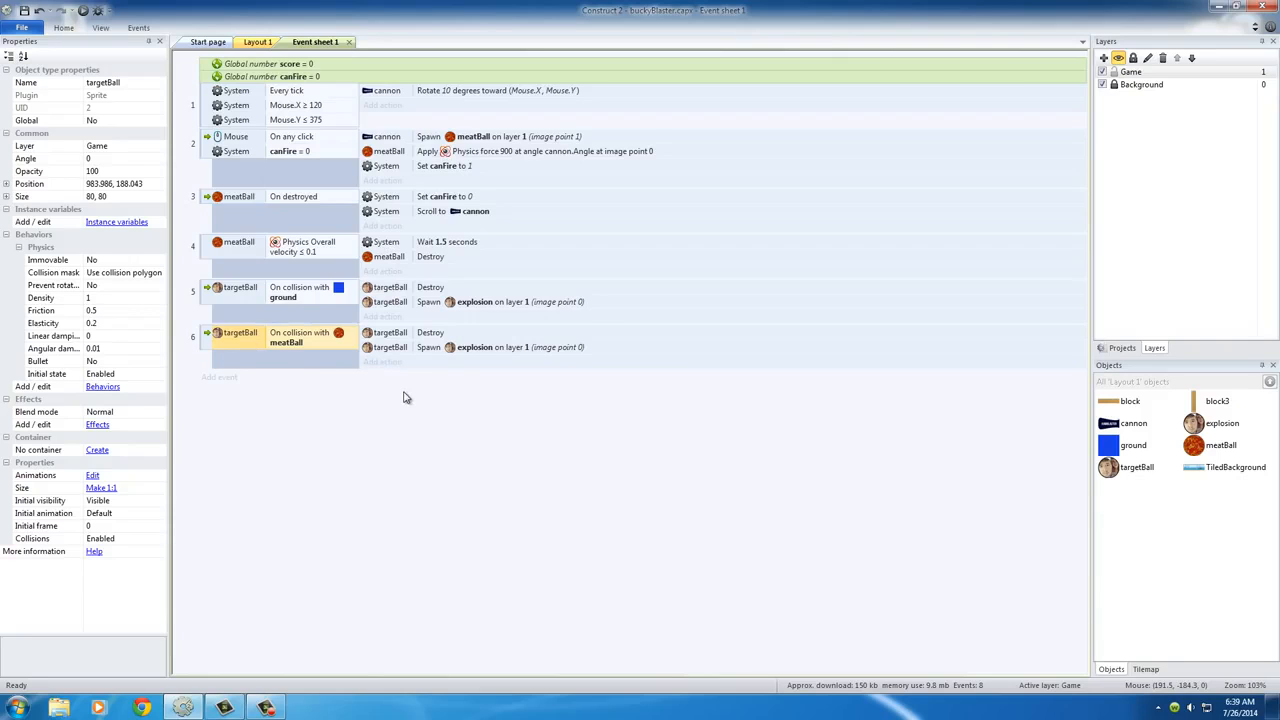
{"action": "left_click", "coordinate": [252, 293]}
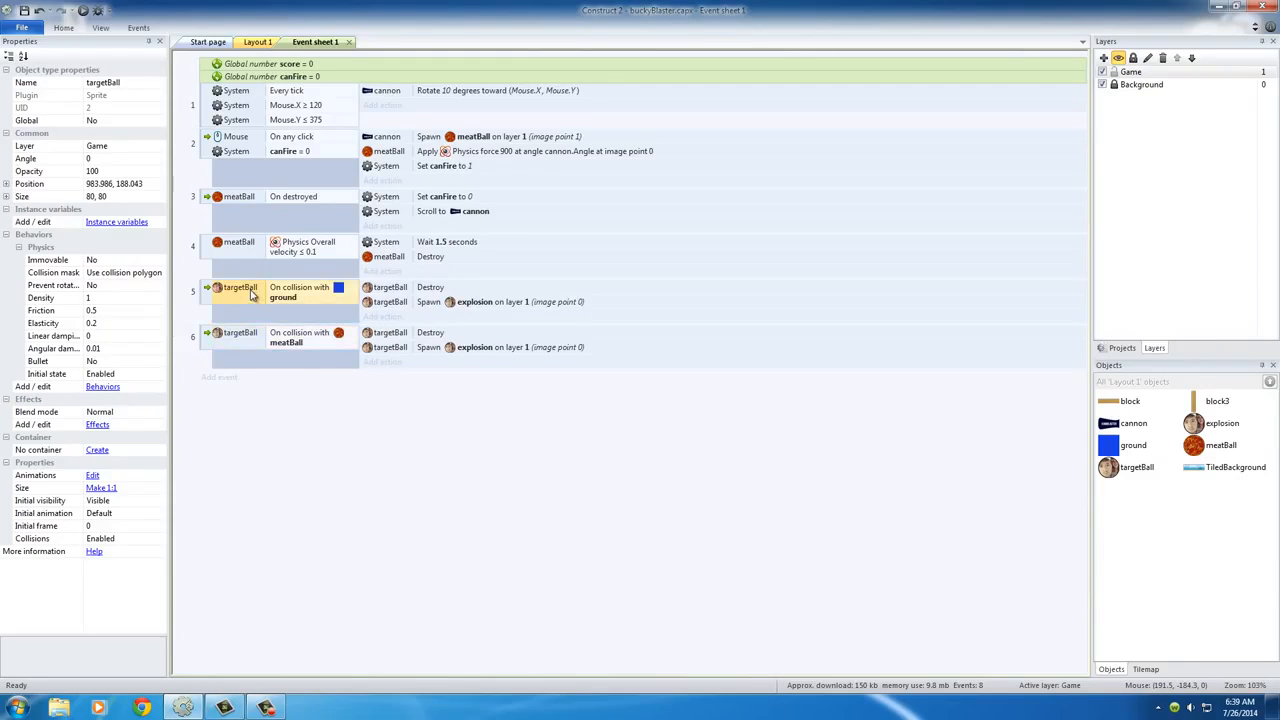
Add a System action to the targetBall and meatBall collision event that adds 100 to the score variable
{"action": "left_click", "coordinate": [250, 338]}
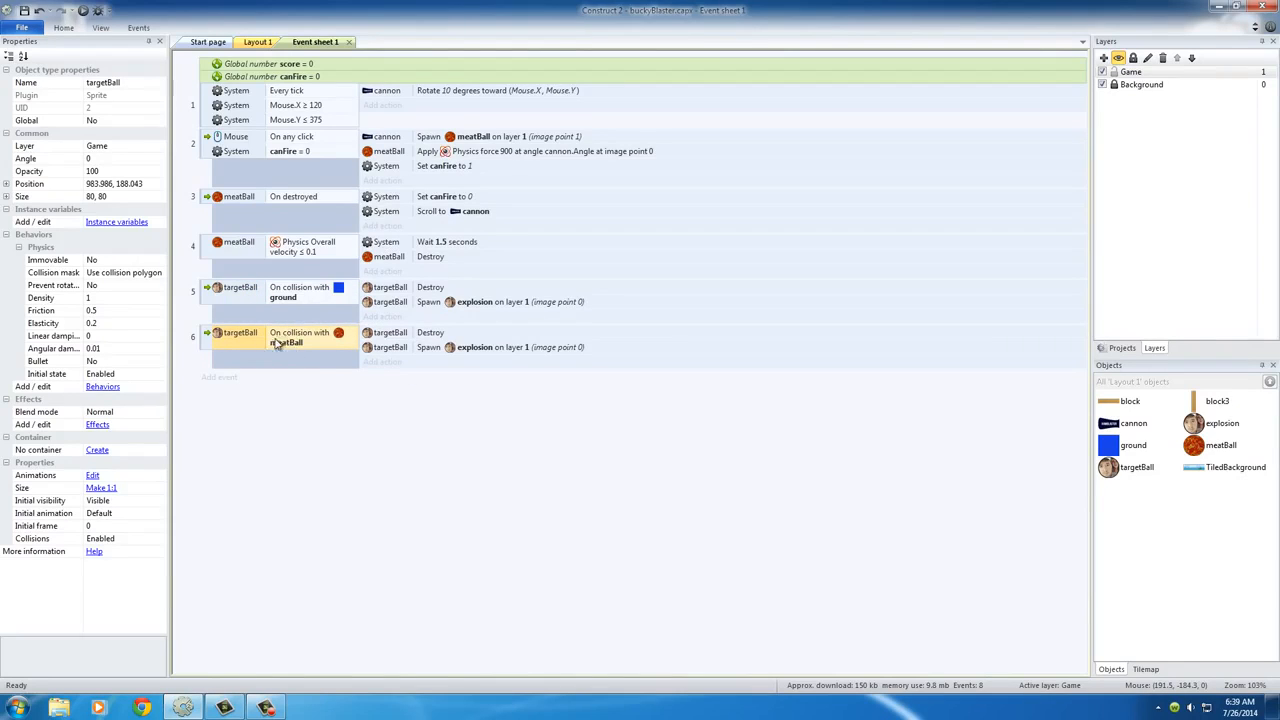
{"action": "left_click", "coordinate": [385, 362]}
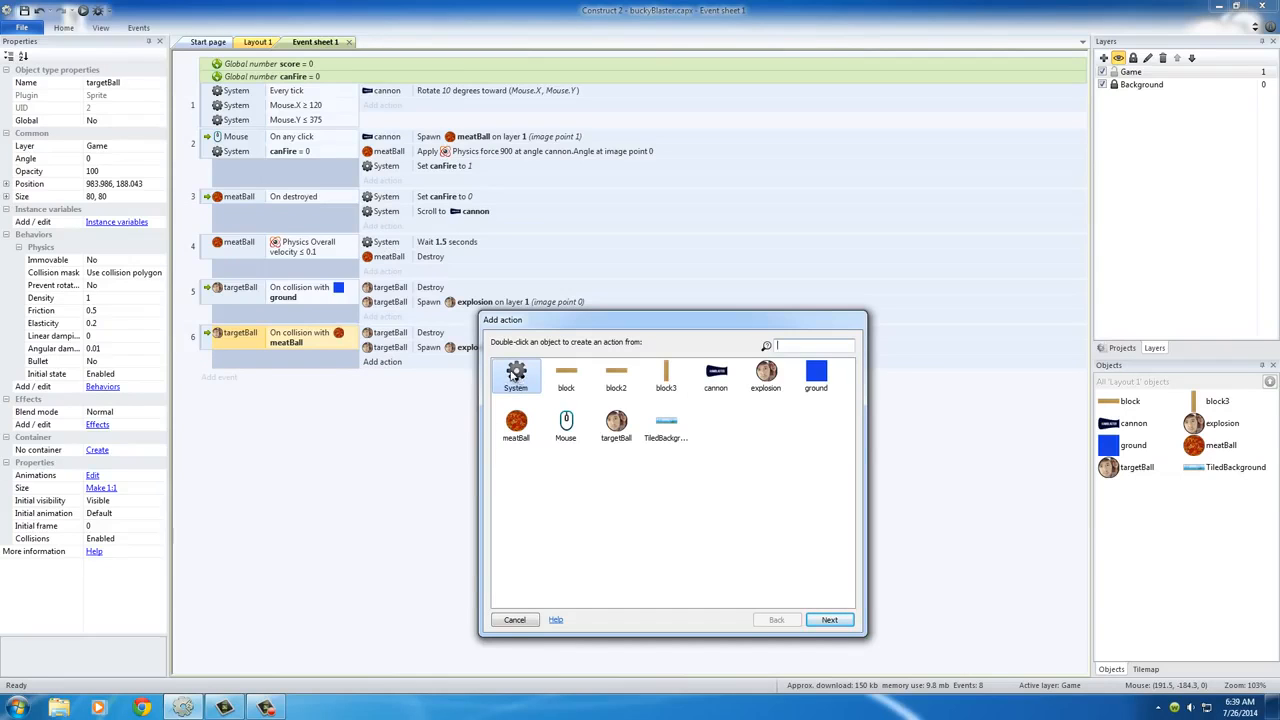
{"action": "double_click", "coordinate": [516, 375]}
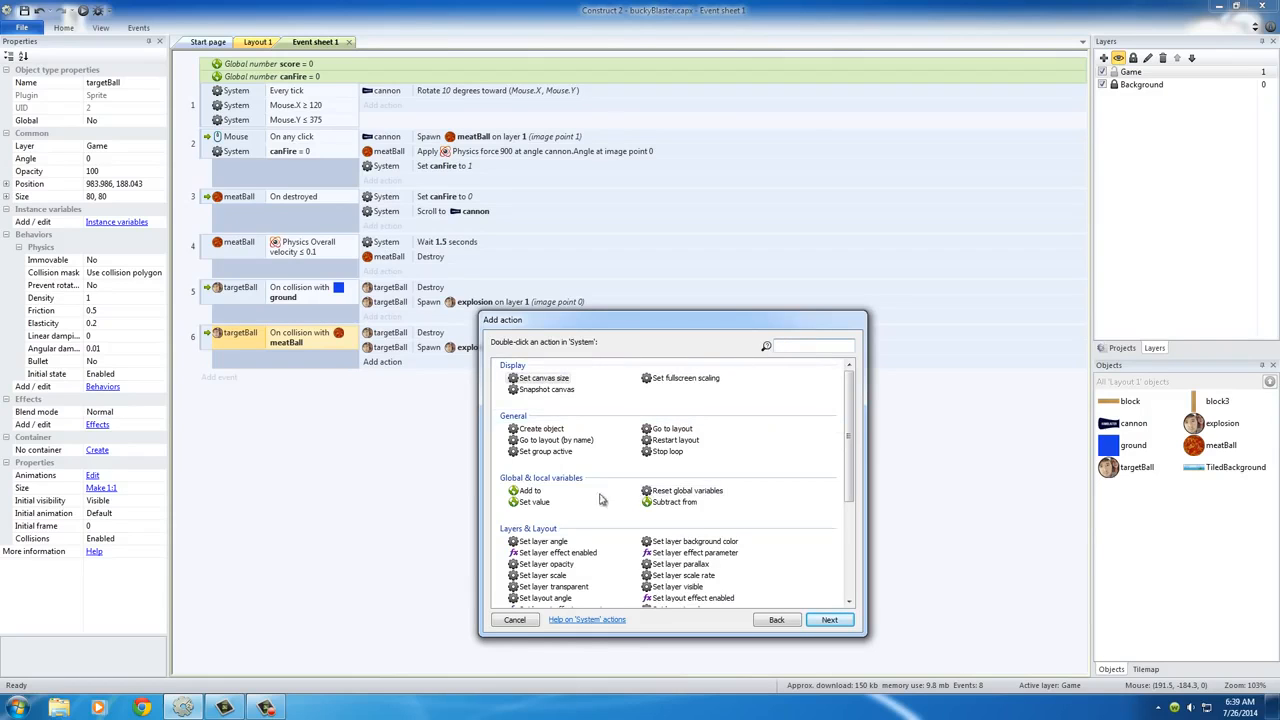
{"action": "double_click", "coordinate": [528, 491]}
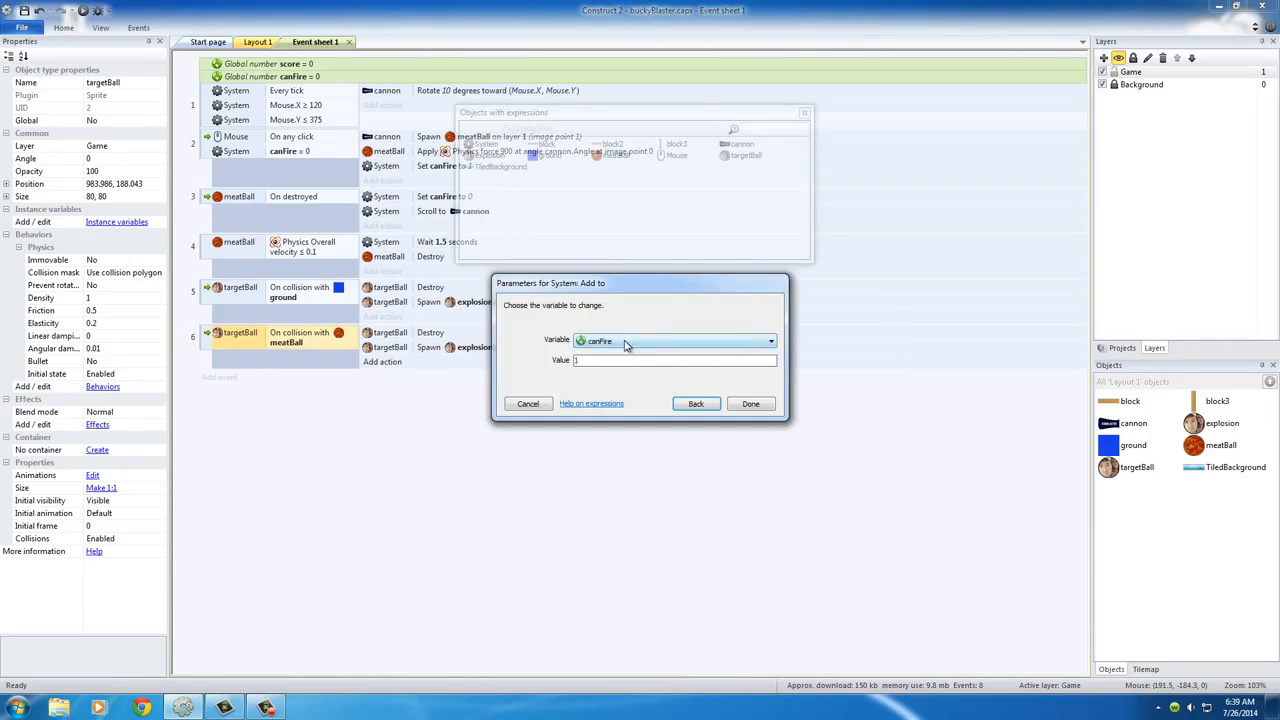
{"action": "left_click", "coordinate": [623, 342]}
{"action": "left_click", "coordinate": [598, 365]}
{"action": "left_click", "coordinate": [592, 361]}
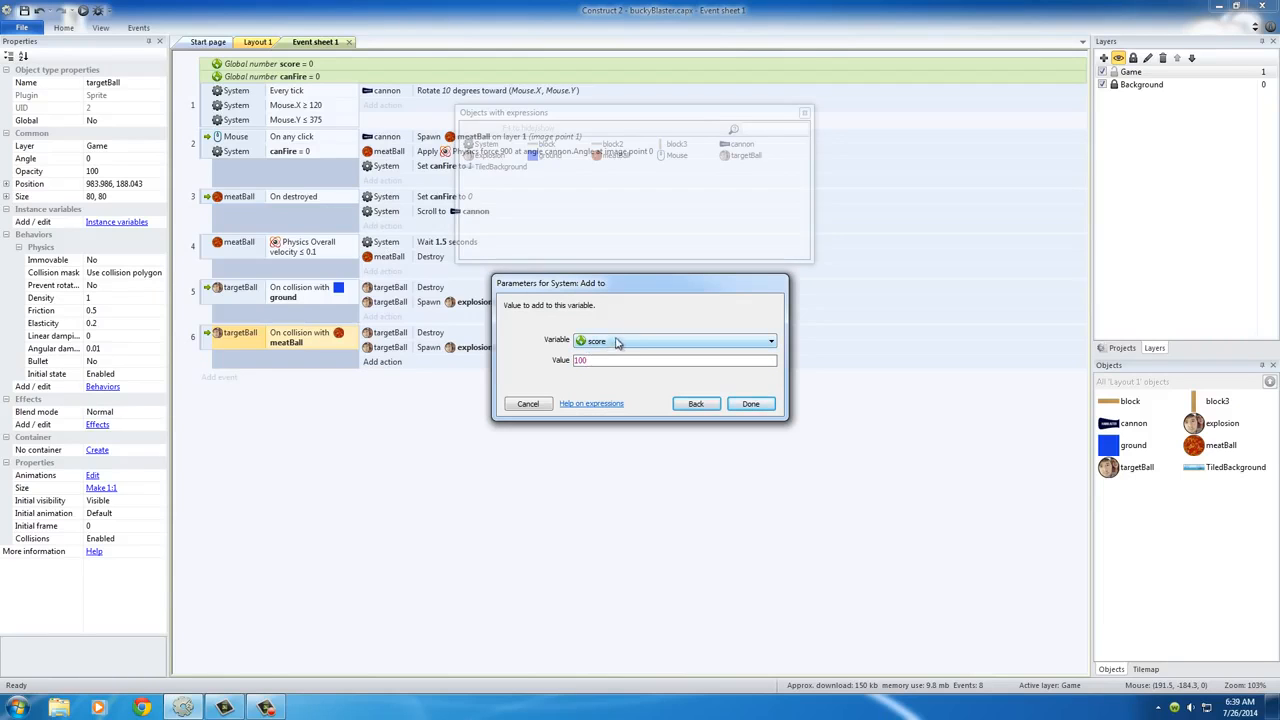
{"action": "left_click", "coordinate": [750, 405]}
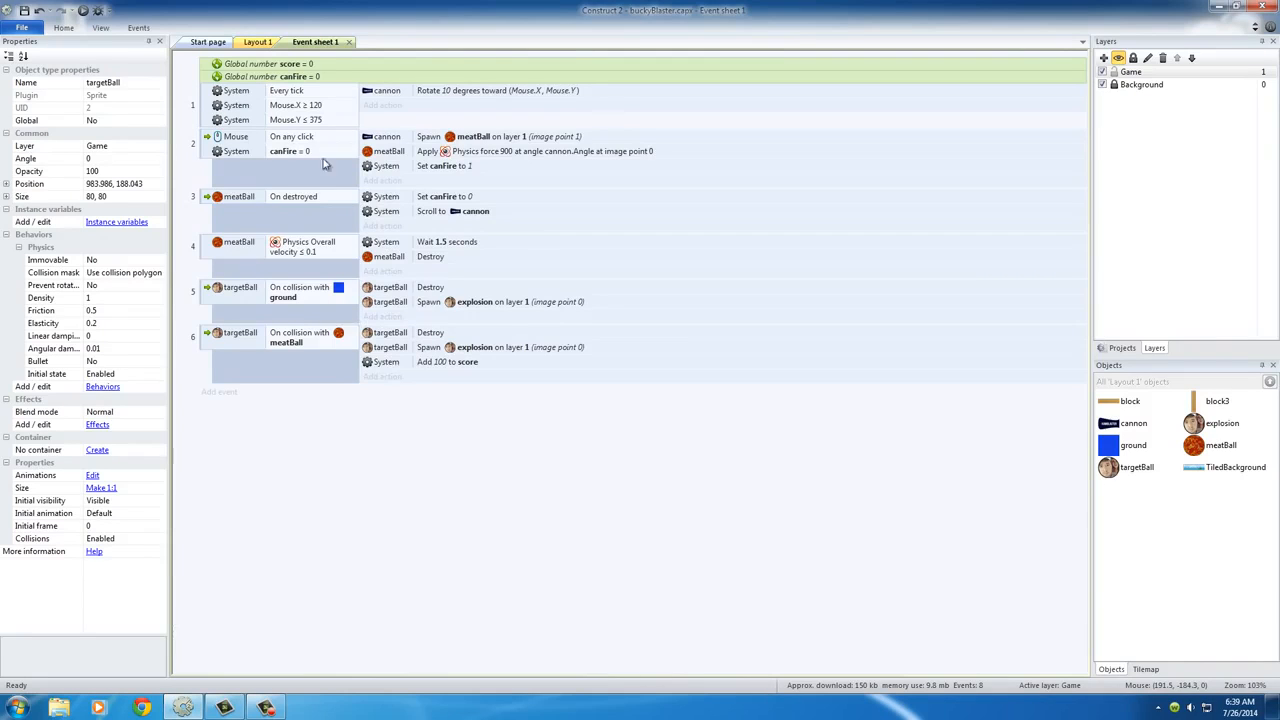
Insert a Text object in the sky above the cannon in Layout 1 and enlarge it to about 462 by 107
{"action": "left_click", "coordinate": [257, 42]}
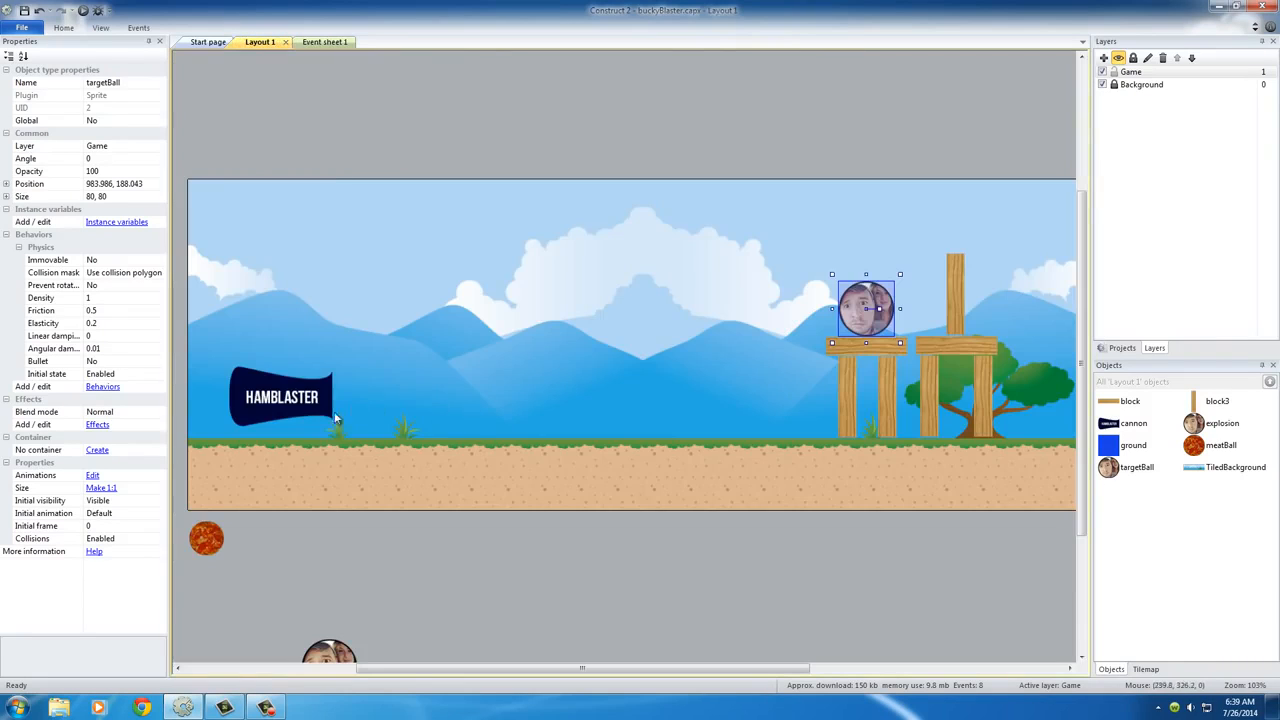
{"action": "left_click", "coordinate": [857, 248]}
{"action": "left_click", "coordinate": [872, 318]}
{"action": "left_click", "coordinate": [484, 248]}
{"action": "double_click", "coordinate": [484, 248]}
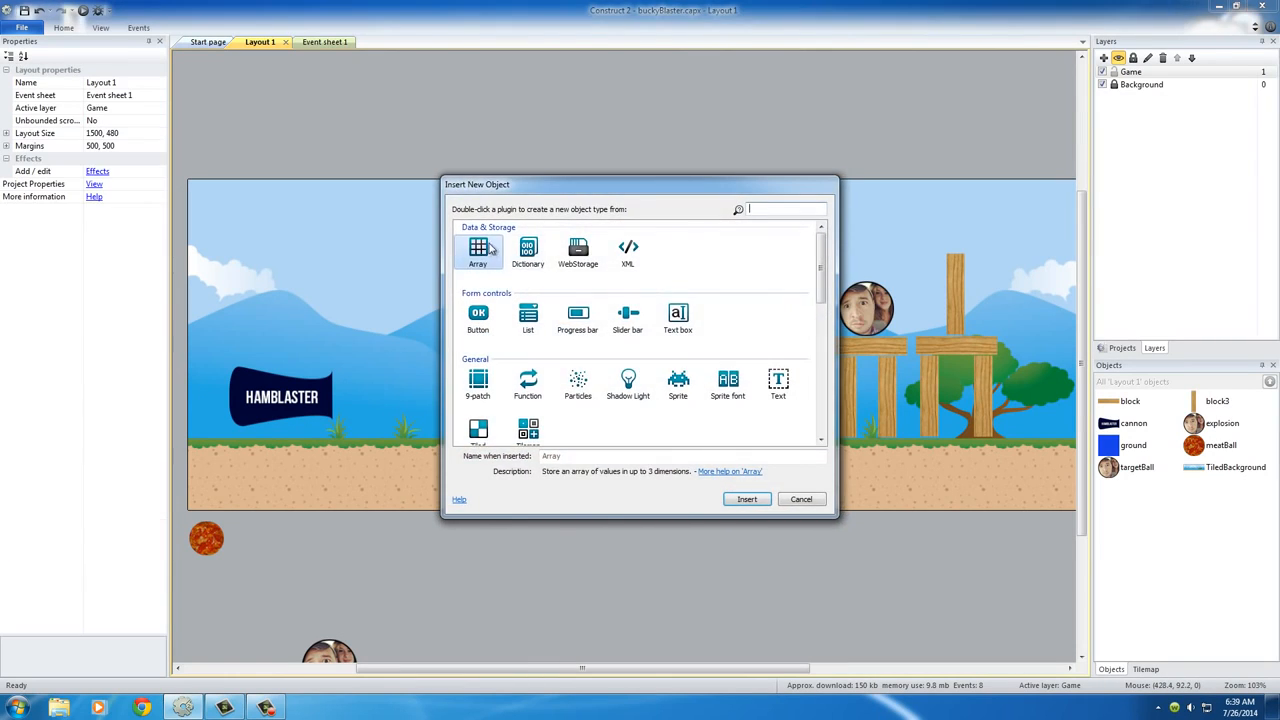
{"action": "left_click", "coordinate": [778, 383]}
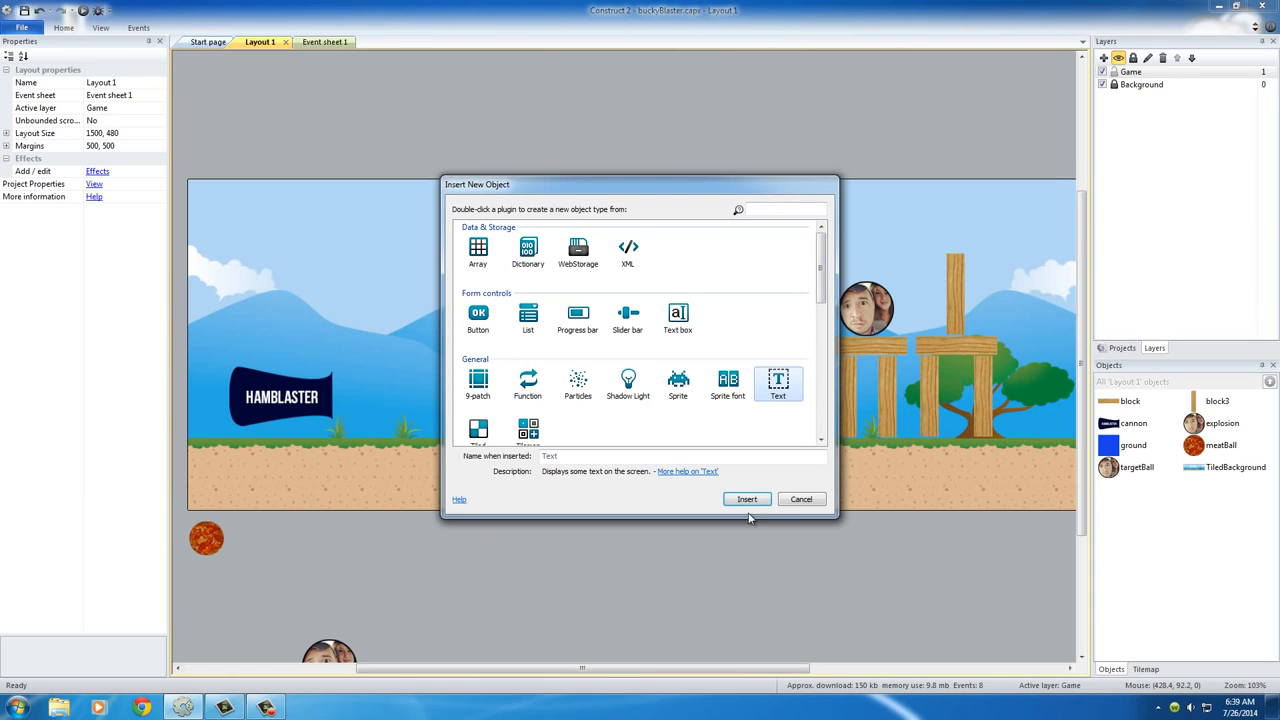
{"action": "left_click", "coordinate": [747, 499]}
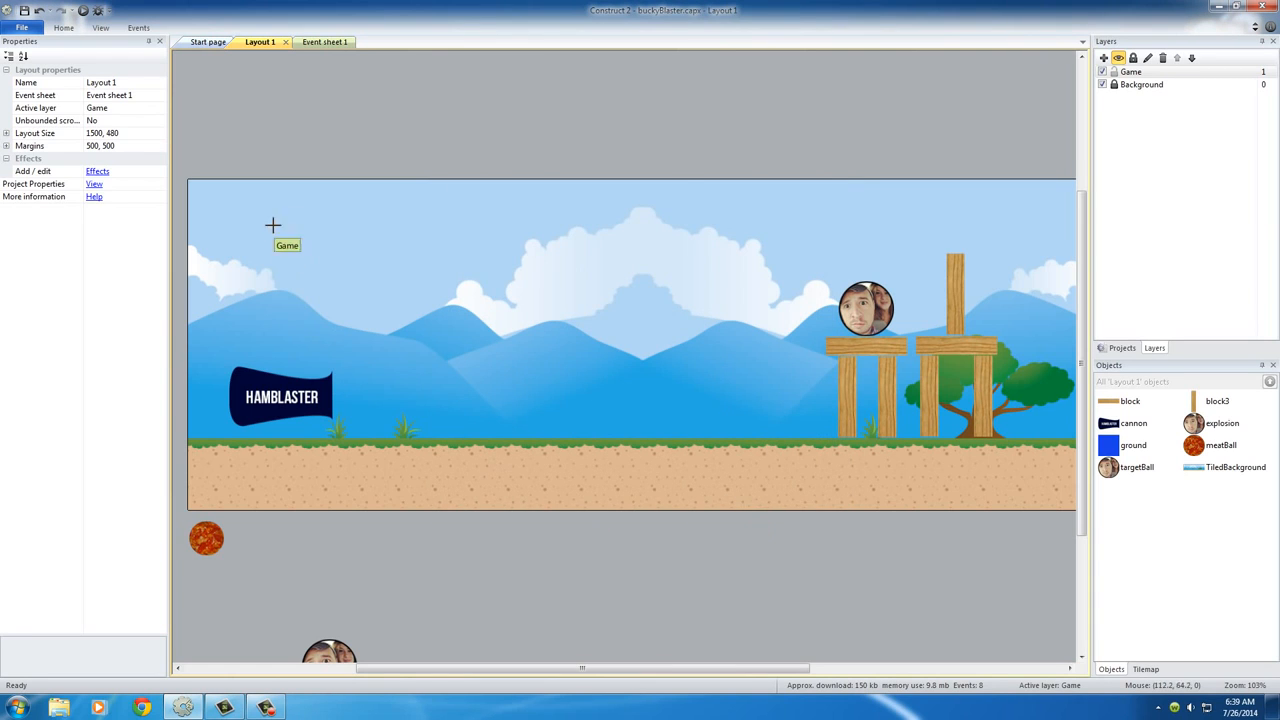
{"action": "left_click", "coordinate": [240, 209]}
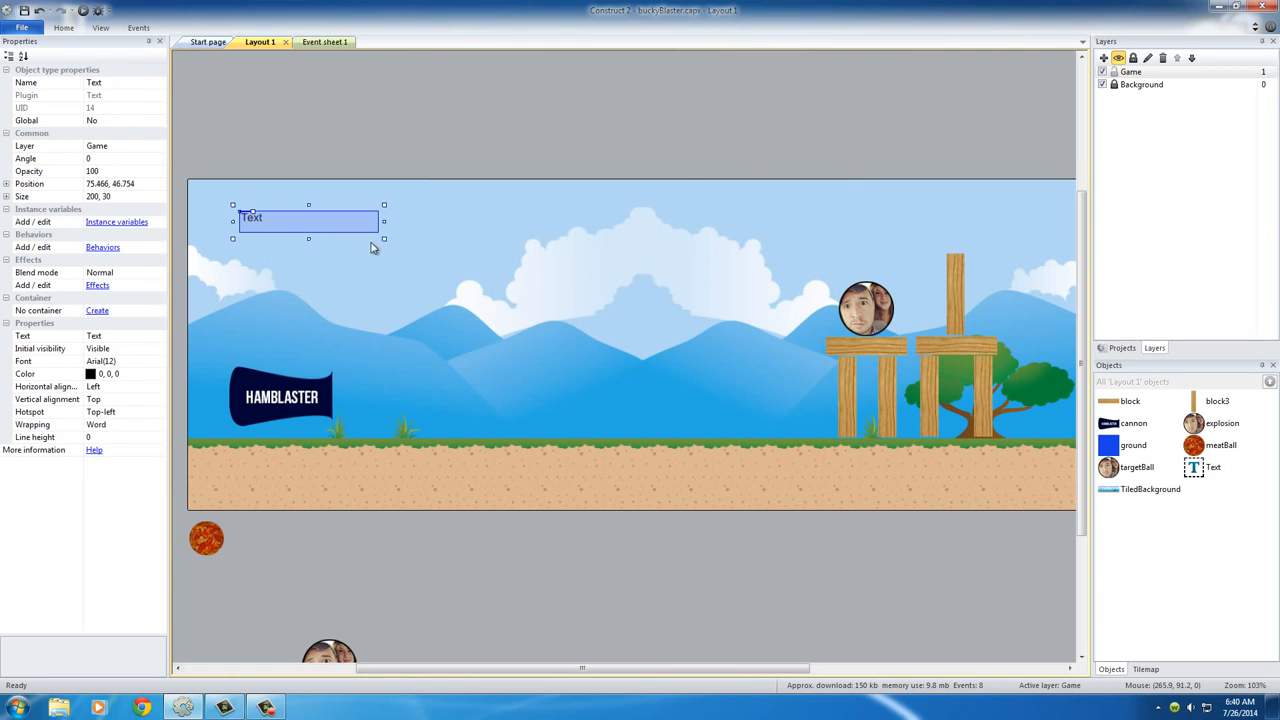
{"action": "left_click_drag", "start_coordinate": [384, 238], "coordinate": [562, 294]}
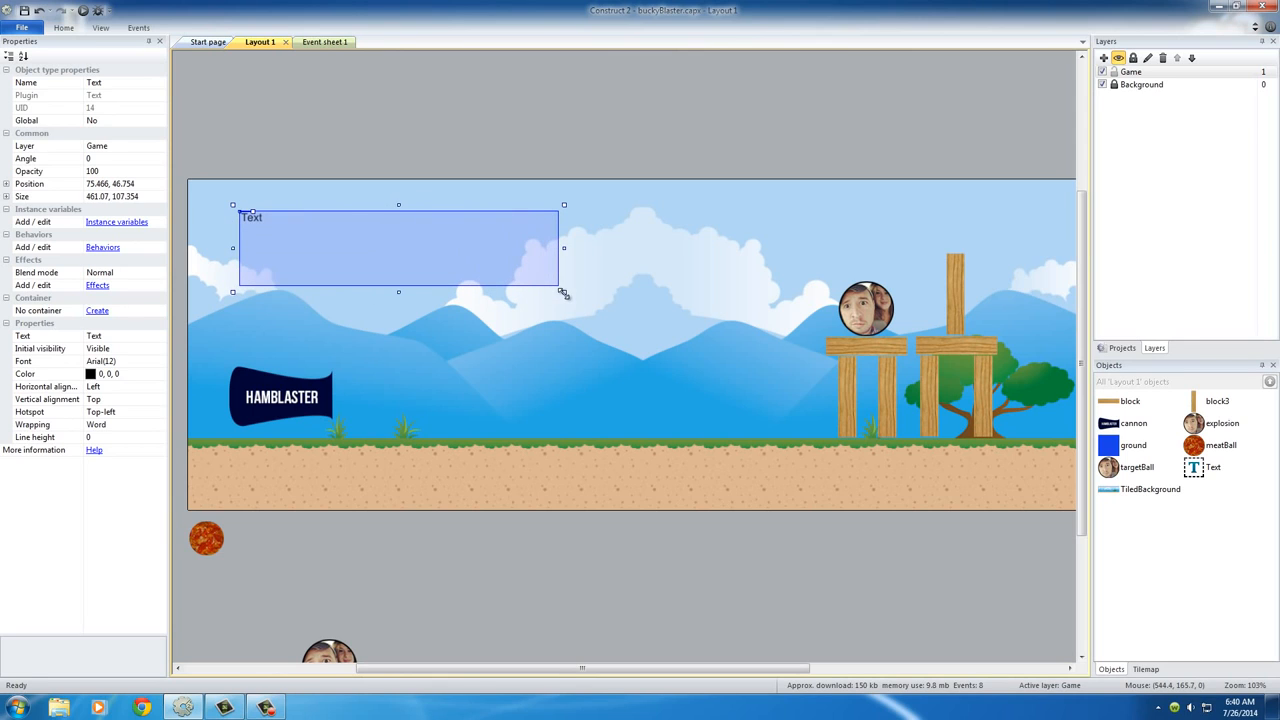
Set the new text object's font size to 18
{"action": "left_click", "coordinate": [291, 227]}
{"action": "left_click", "coordinate": [291, 227]}
{"action": "left_click", "coordinate": [115, 362]}
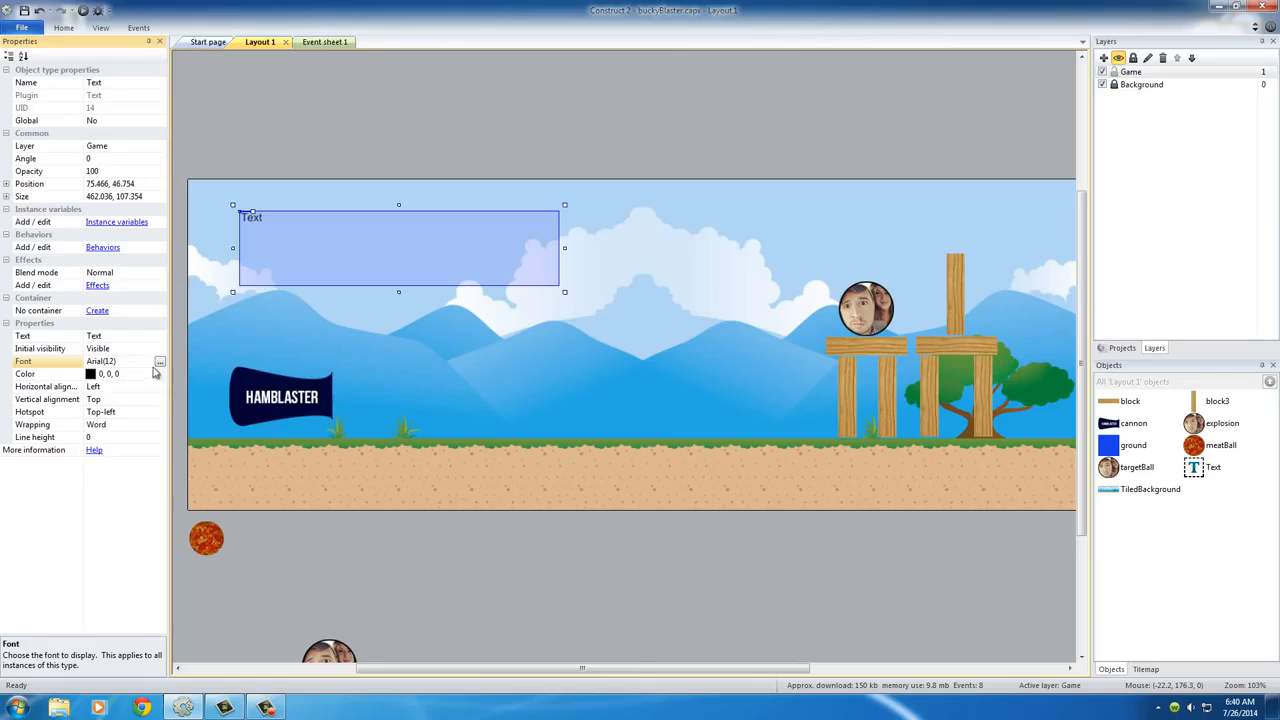
{"action": "left_click", "coordinate": [159, 361]}
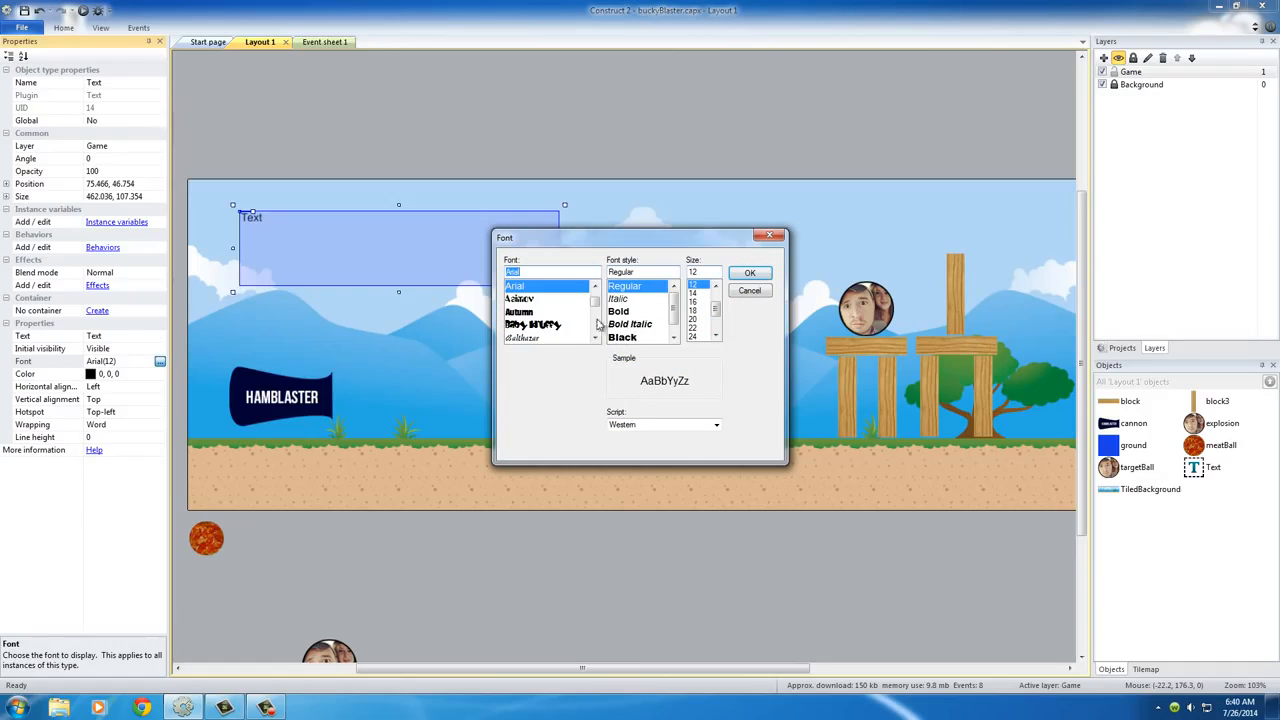
{"action": "left_click", "coordinate": [697, 303]}
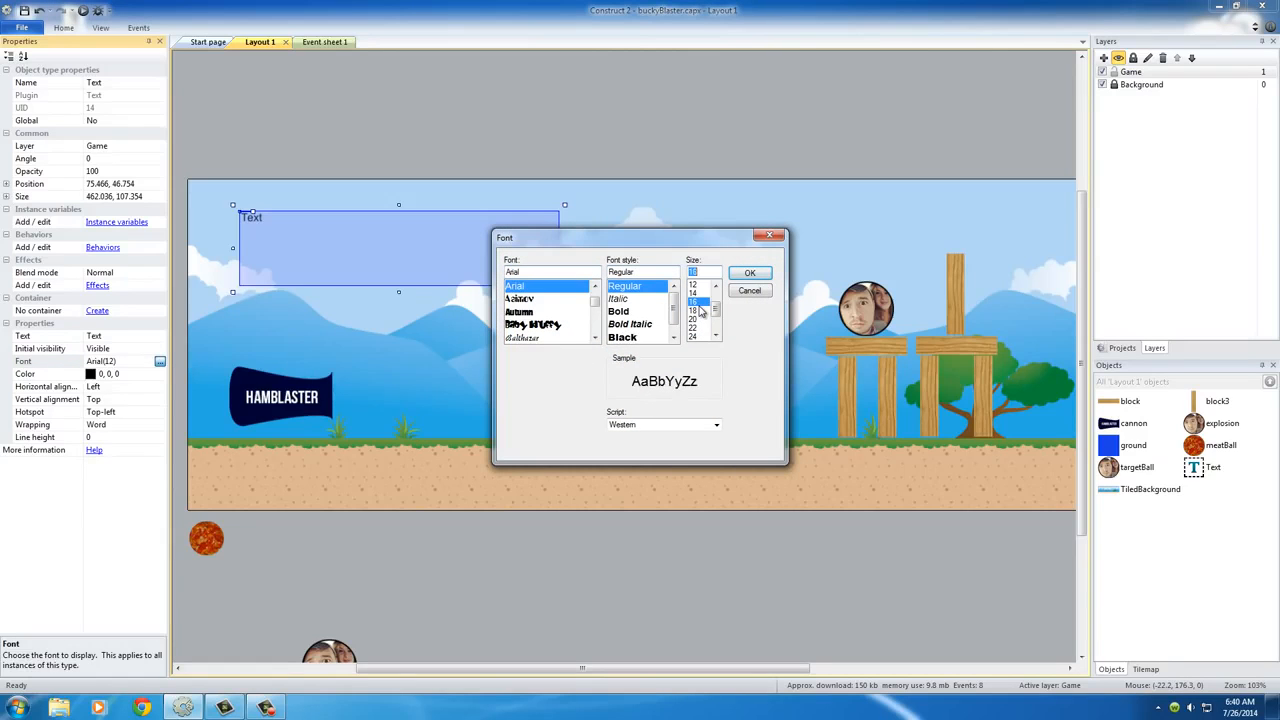
{"action": "left_click", "coordinate": [694, 311]}
{"action": "left_click", "coordinate": [750, 273]}
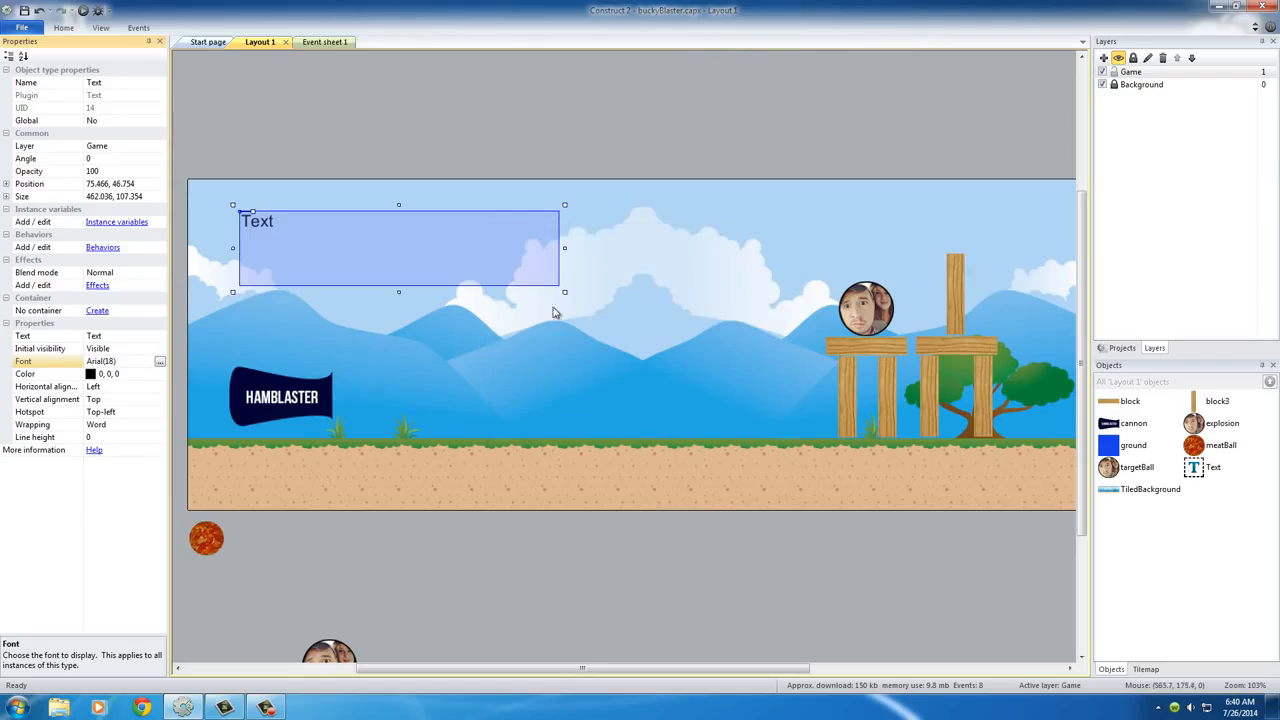
Set the text object's font to Arial size 22
{"action": "left_click", "coordinate": [160, 361]}
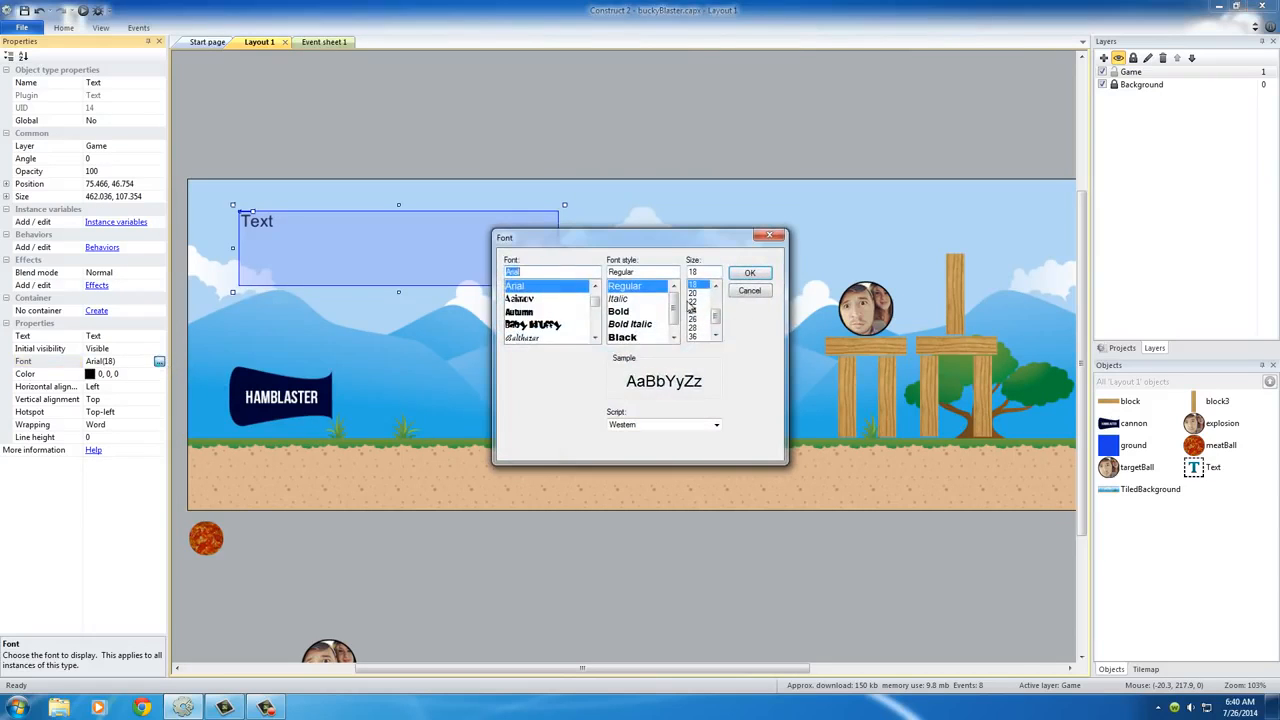
{"action": "left_click", "coordinate": [694, 302]}
{"action": "left_click", "coordinate": [750, 273]}
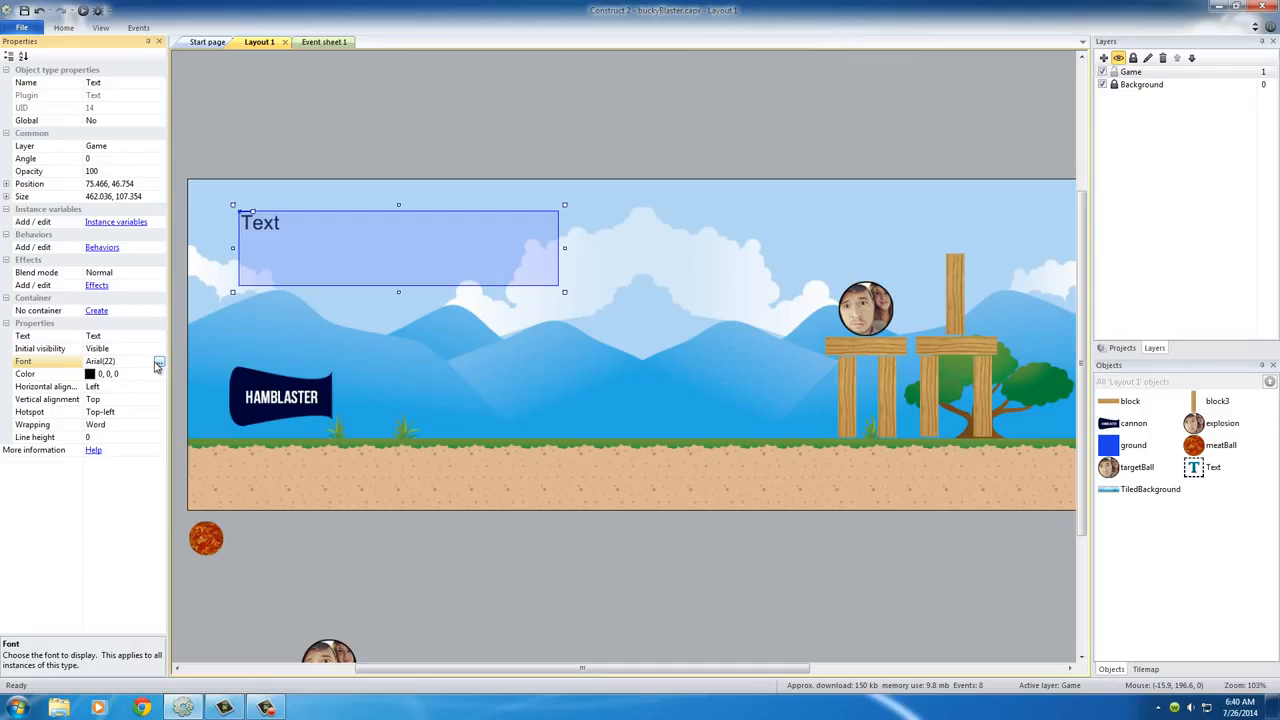
Try pink, orange and a darker red as the text object's color
{"action": "left_click", "coordinate": [90, 374]}
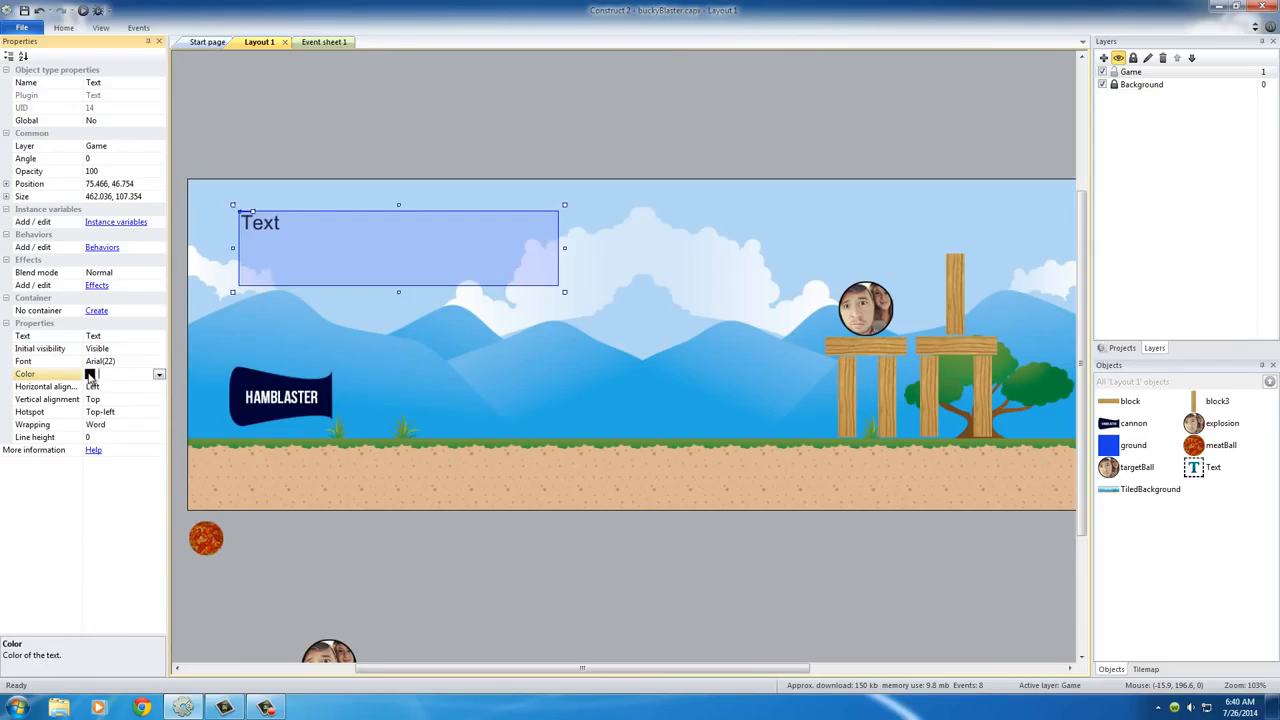
{"action": "left_click", "coordinate": [159, 374]}
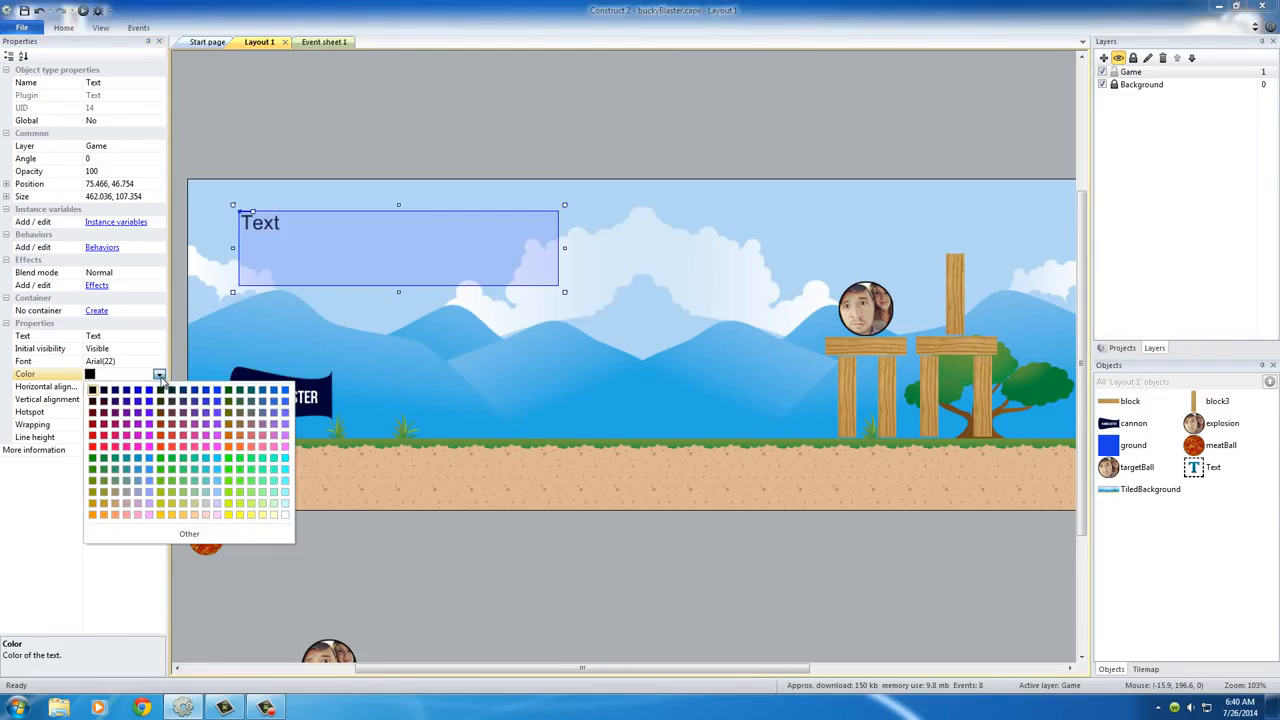
{"action": "left_click", "coordinate": [202, 452]}
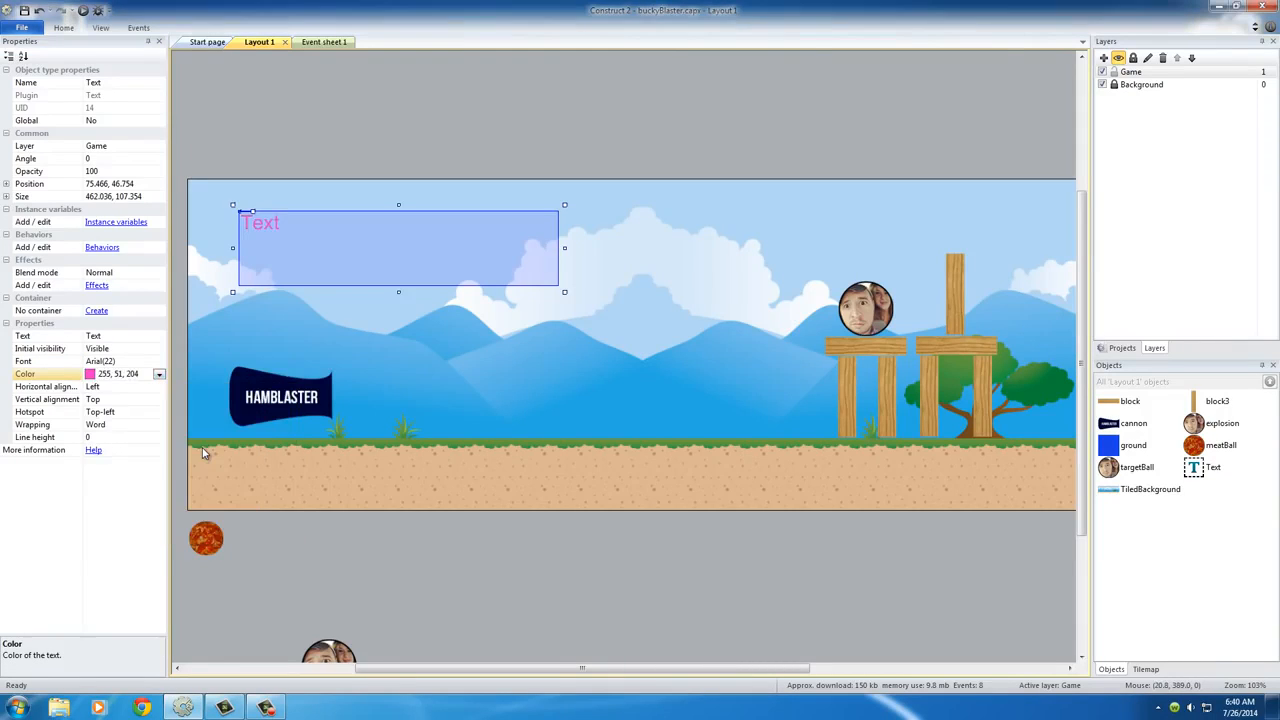
{"action": "left_click", "coordinate": [159, 374]}
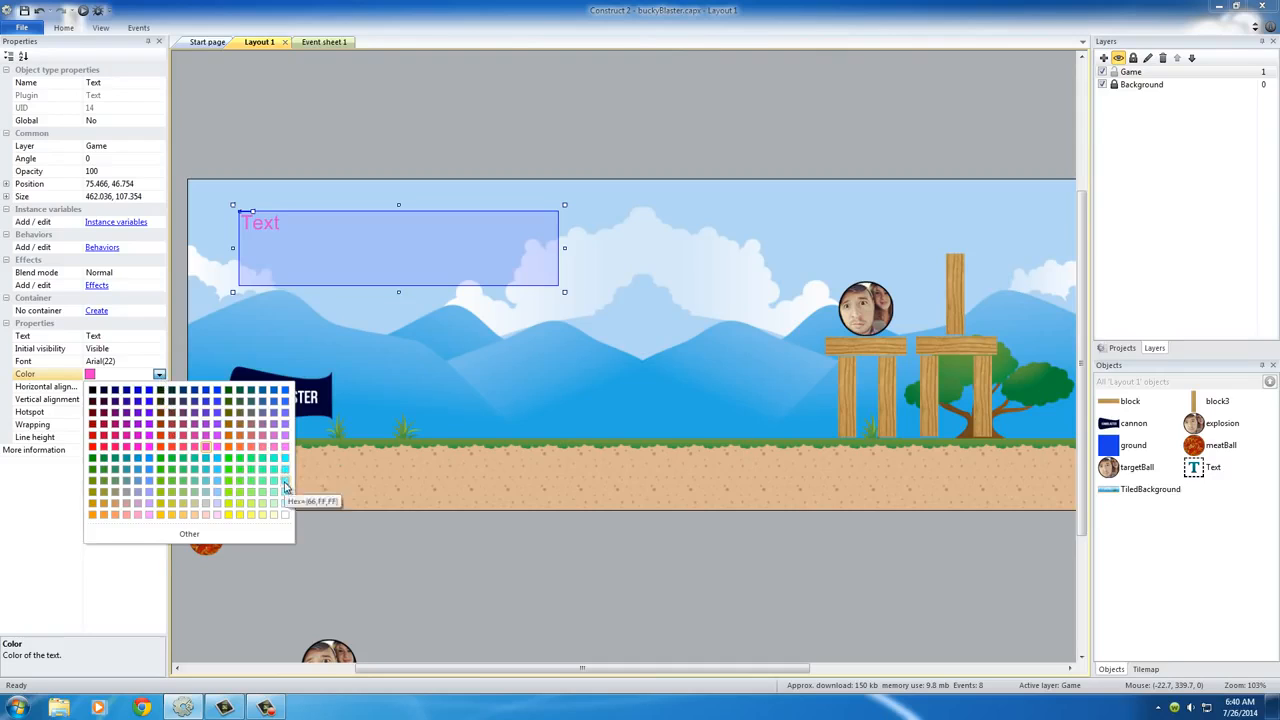
{"action": "left_click", "coordinate": [92, 514]}
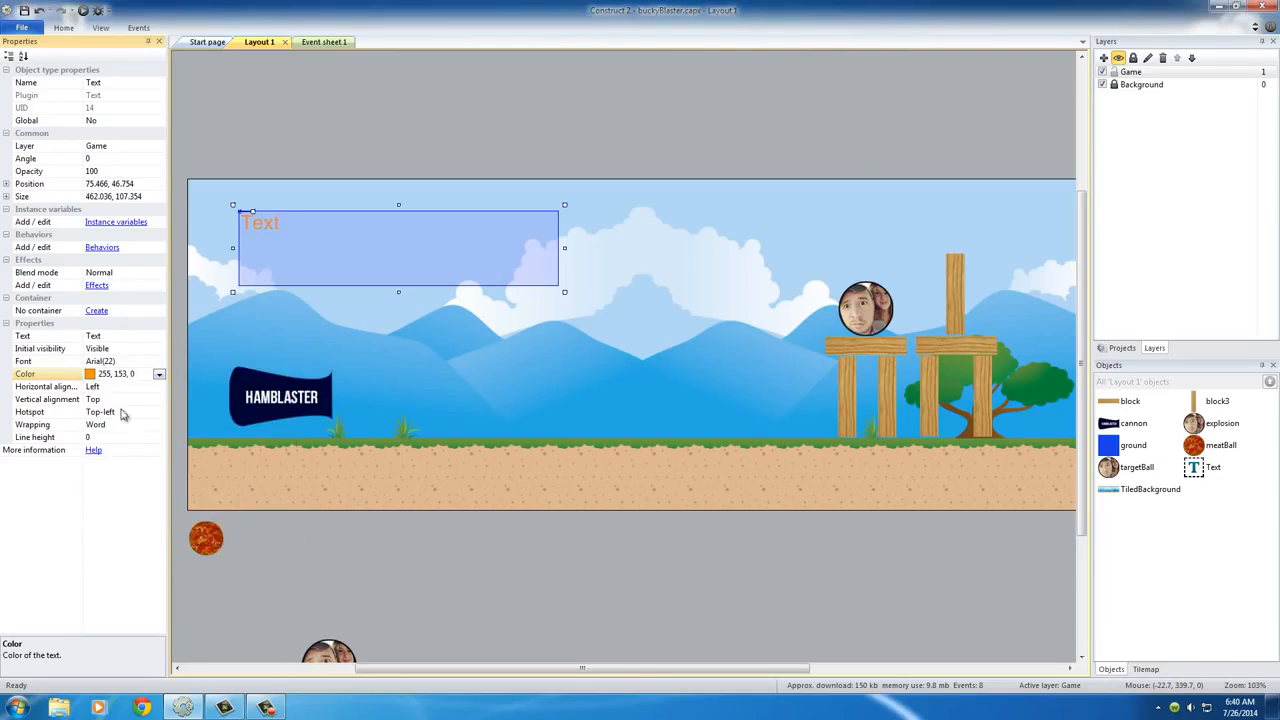
{"action": "left_click", "coordinate": [159, 374]}
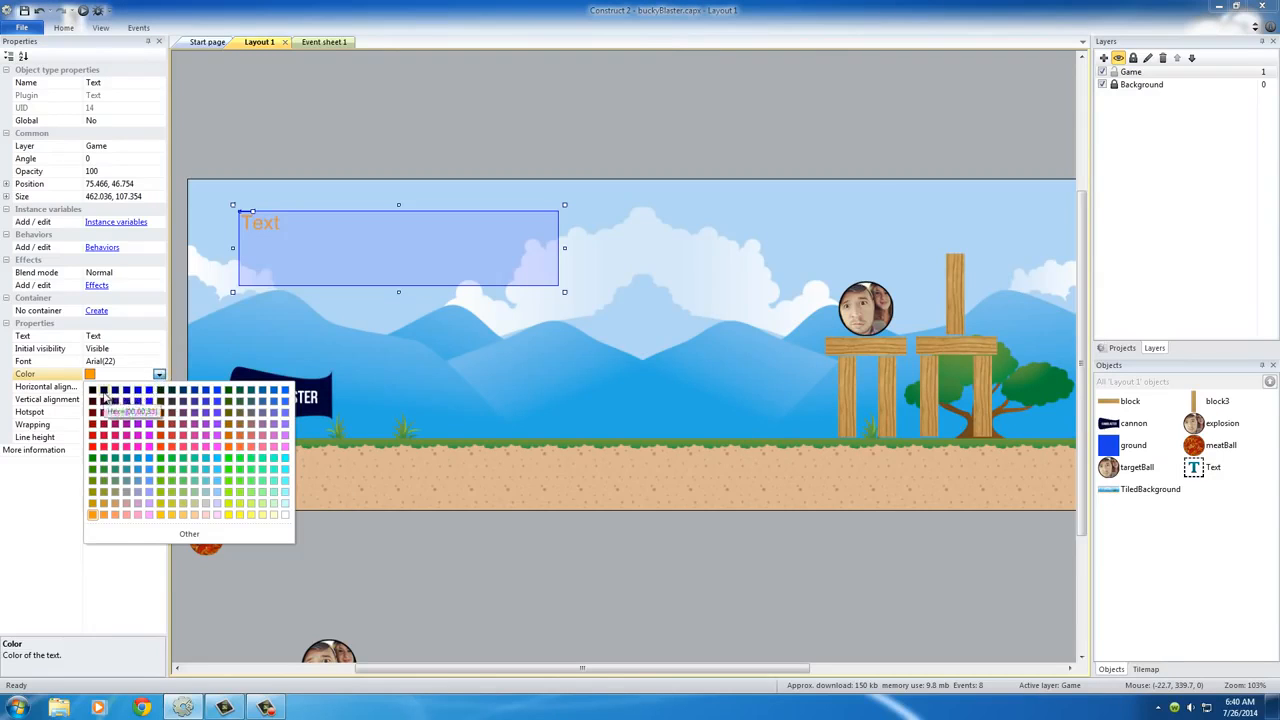
{"action": "left_click", "coordinate": [93, 446]}
Set the text object's color to bright red (255, 0, 0) and deselect it
{"action": "left_click", "coordinate": [159, 374]}
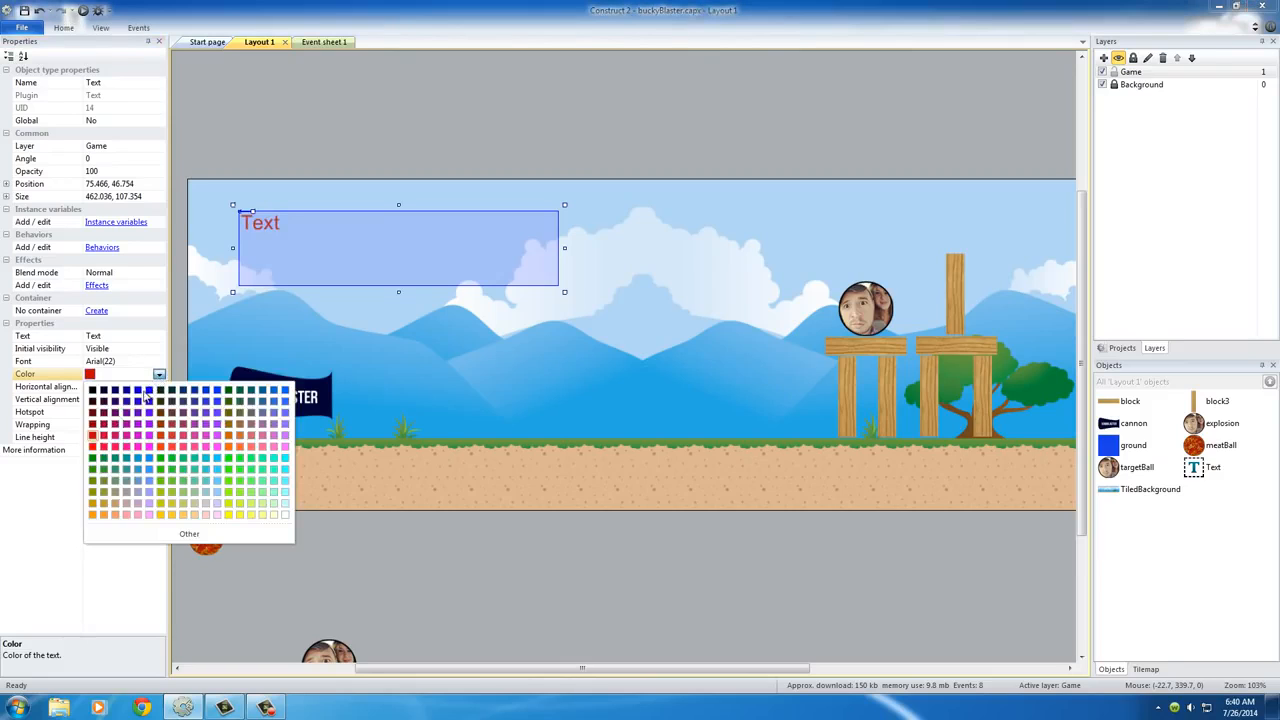
{"action": "left_click", "coordinate": [89, 446]}
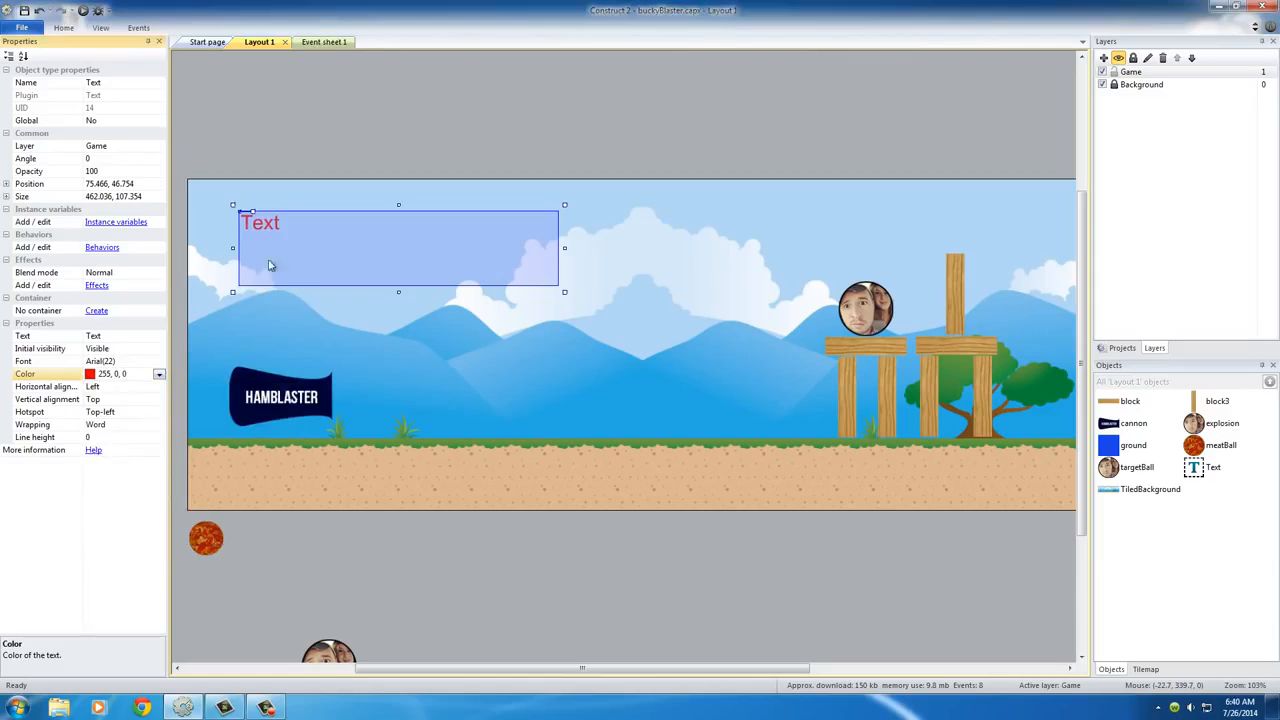
{"action": "left_click", "coordinate": [636, 237]}
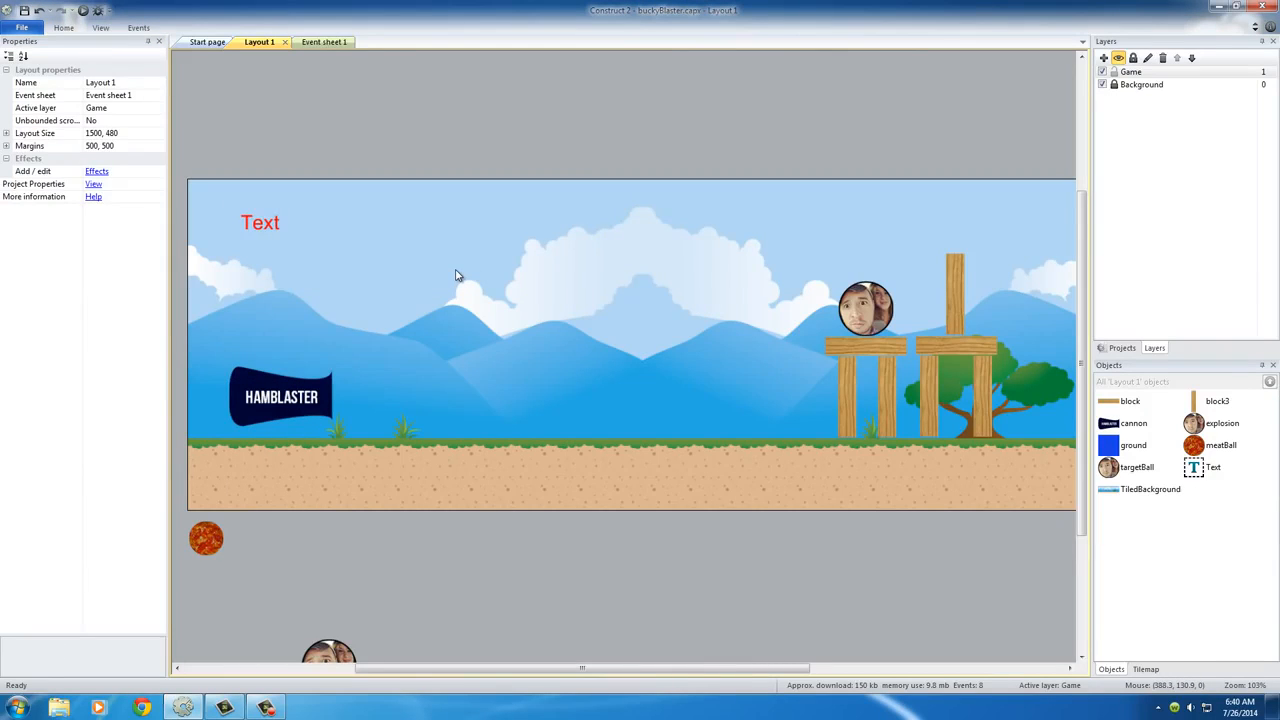
Set the text object's text to "+100" and deselect it
{"action": "left_click", "coordinate": [280, 228]}
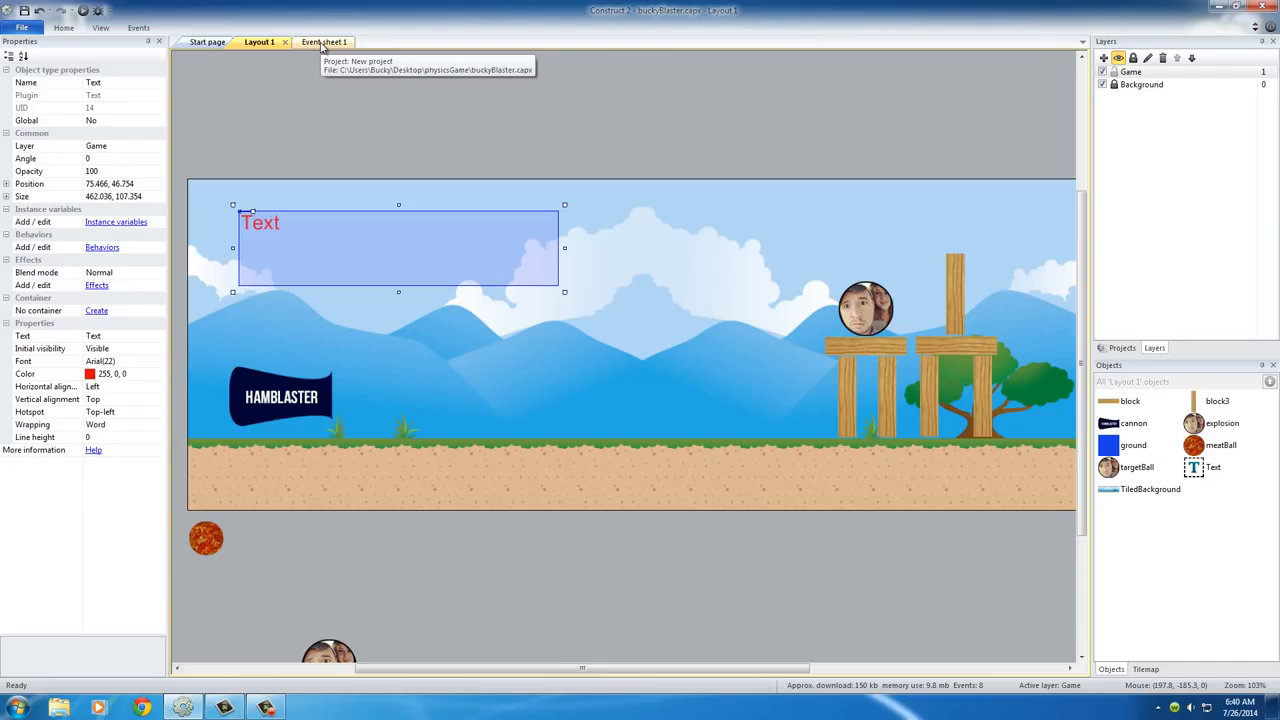
{"action": "left_click", "coordinate": [105, 338]}
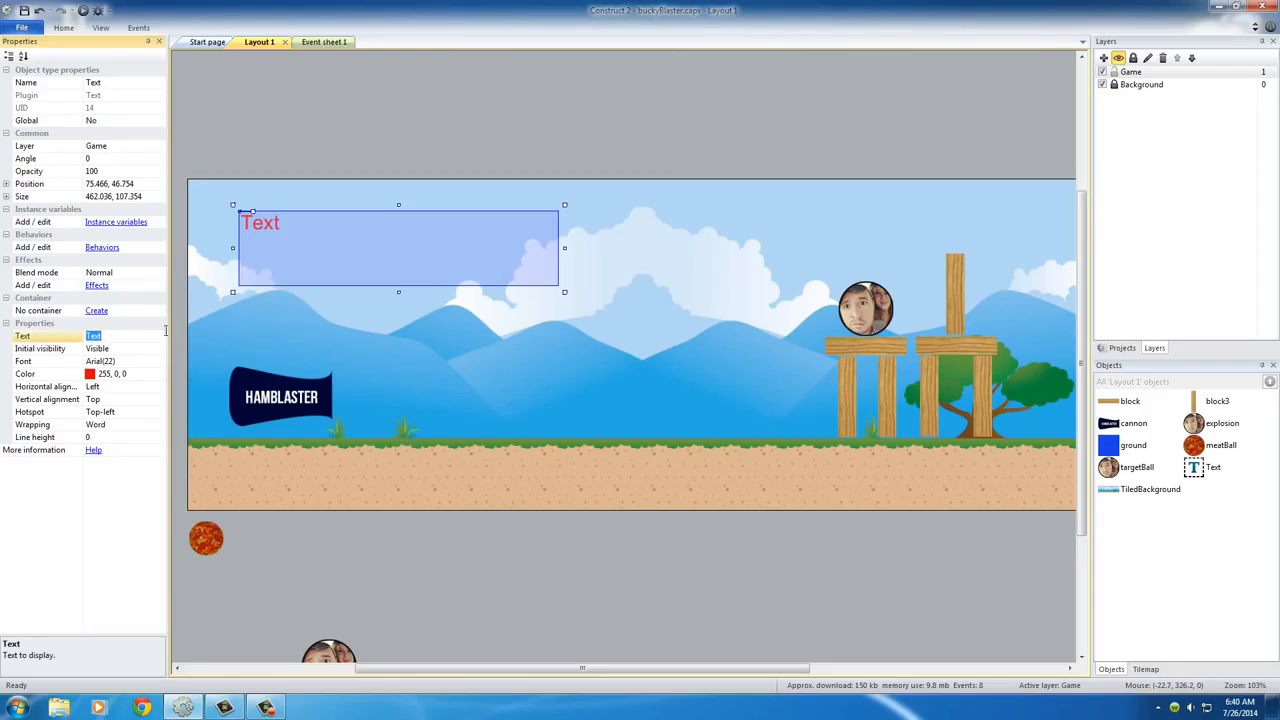
{"action": "type", "text": "+100"}
{"action": "key", "text": "Return"}
{"action": "left_click", "coordinate": [391, 195]}
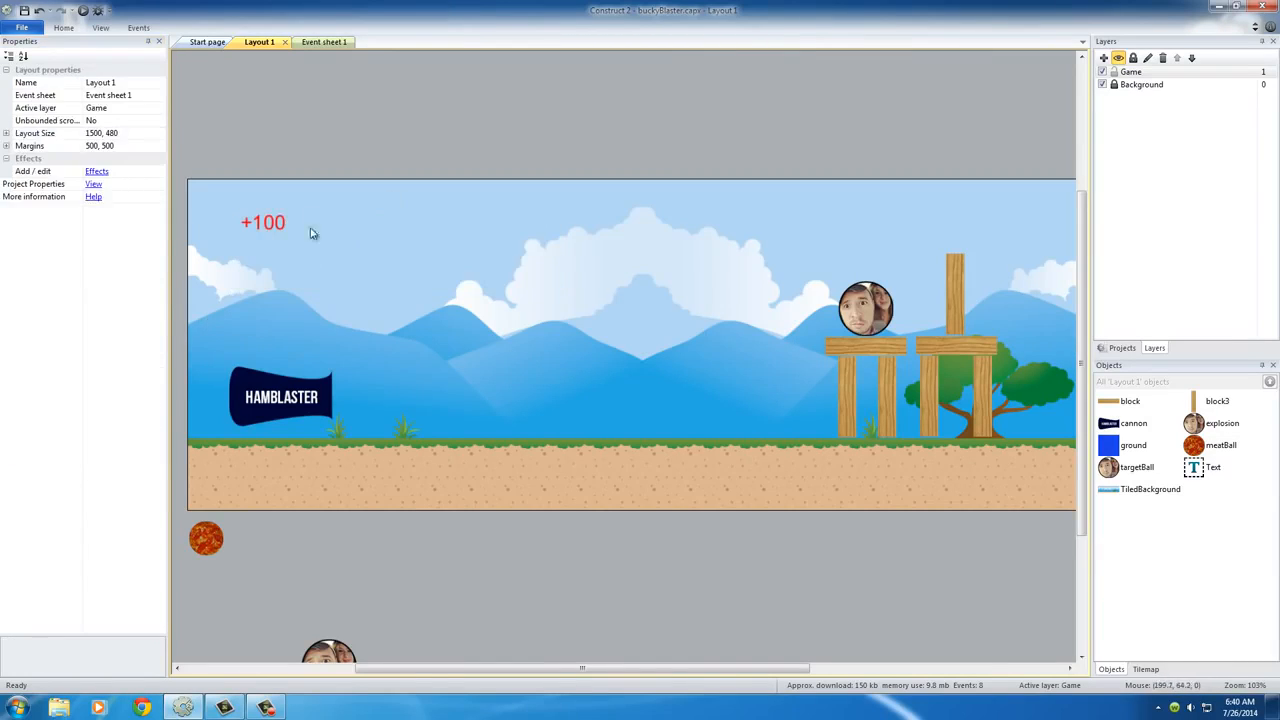
Move the +100 text object out of the visible layout, below the ground beside the meatball, at about (110, 507)
{"action": "left_click", "coordinate": [266, 240]}
{"action": "left_click_drag", "start_coordinate": [296, 234], "coordinate": [294, 551]}
{"action": "left_click", "coordinate": [870, 312]}
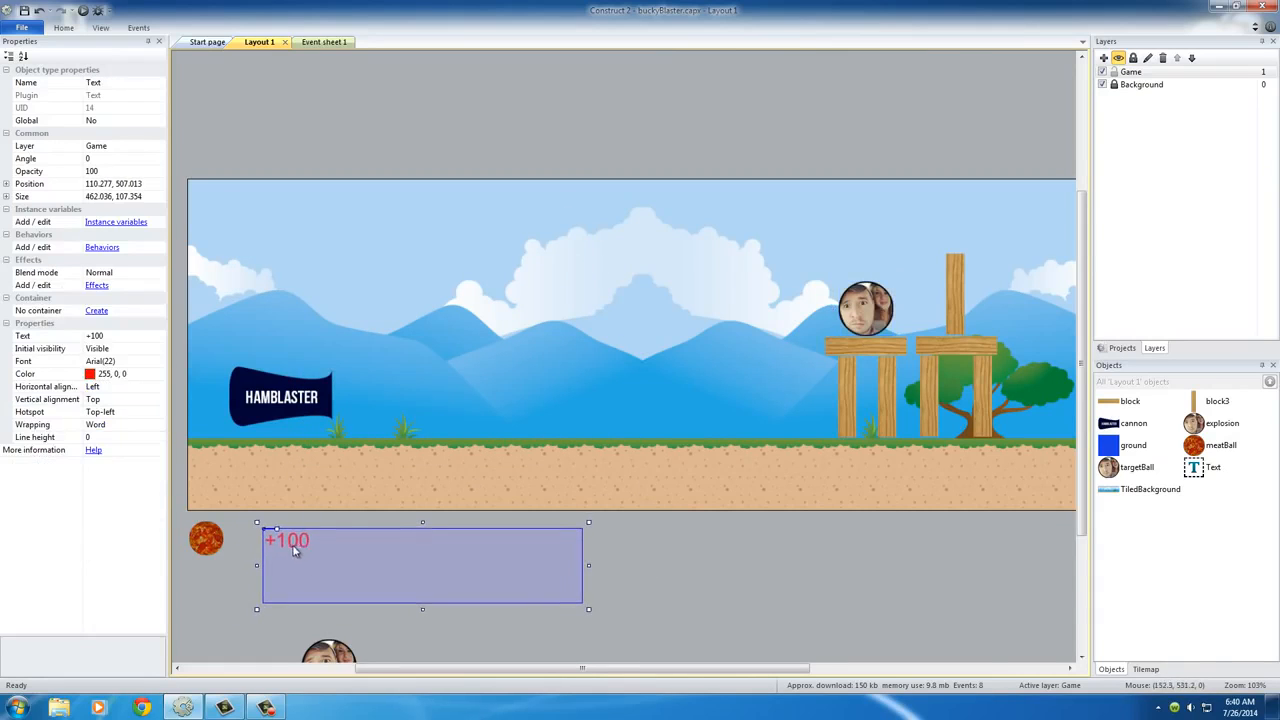
In the targetBall–meatBall collision event, add a targetBall action that spawns the Text object on layer 1 at image point 0
{"action": "left_click", "coordinate": [324, 42]}
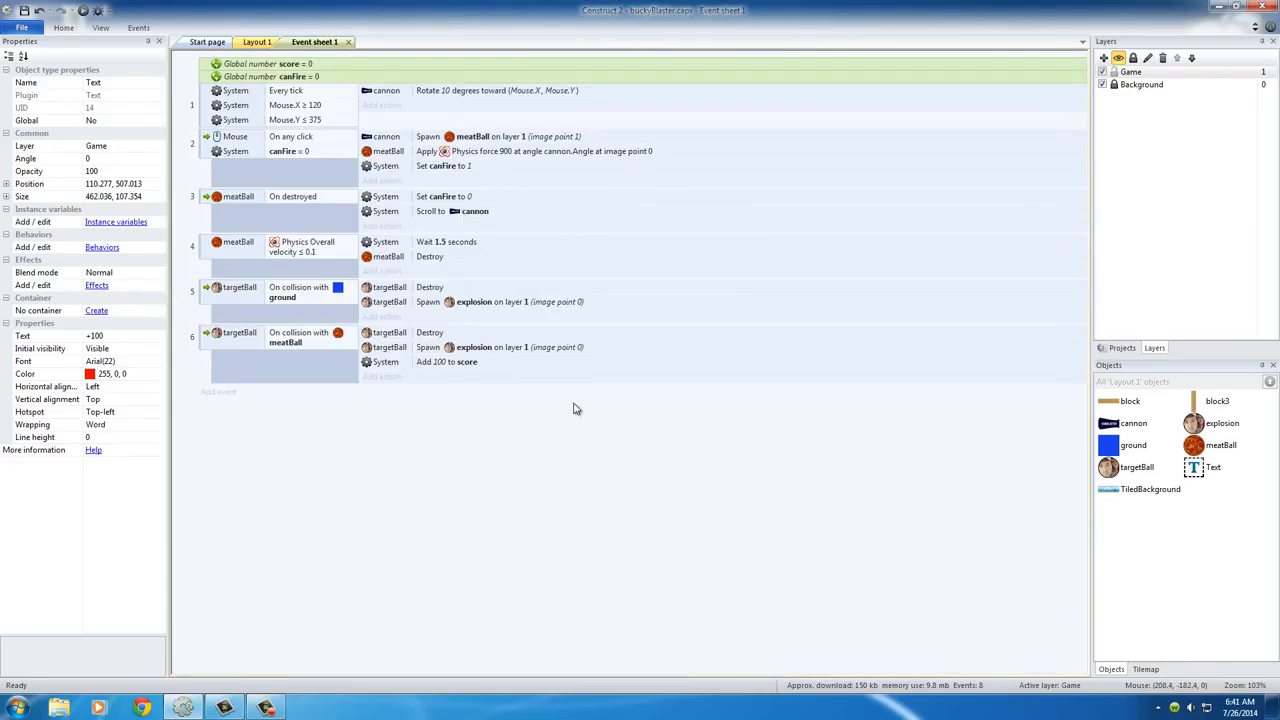
{"action": "left_click", "coordinate": [398, 336]}
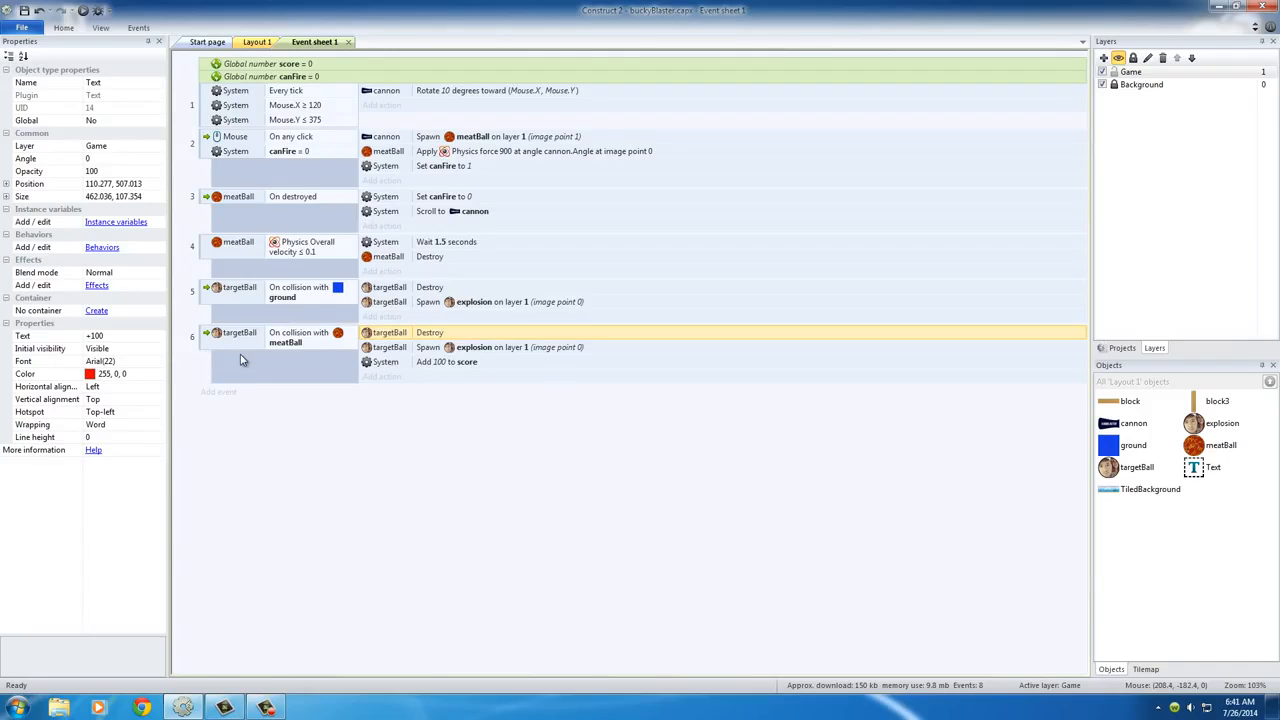
{"action": "left_click", "coordinate": [382, 377]}
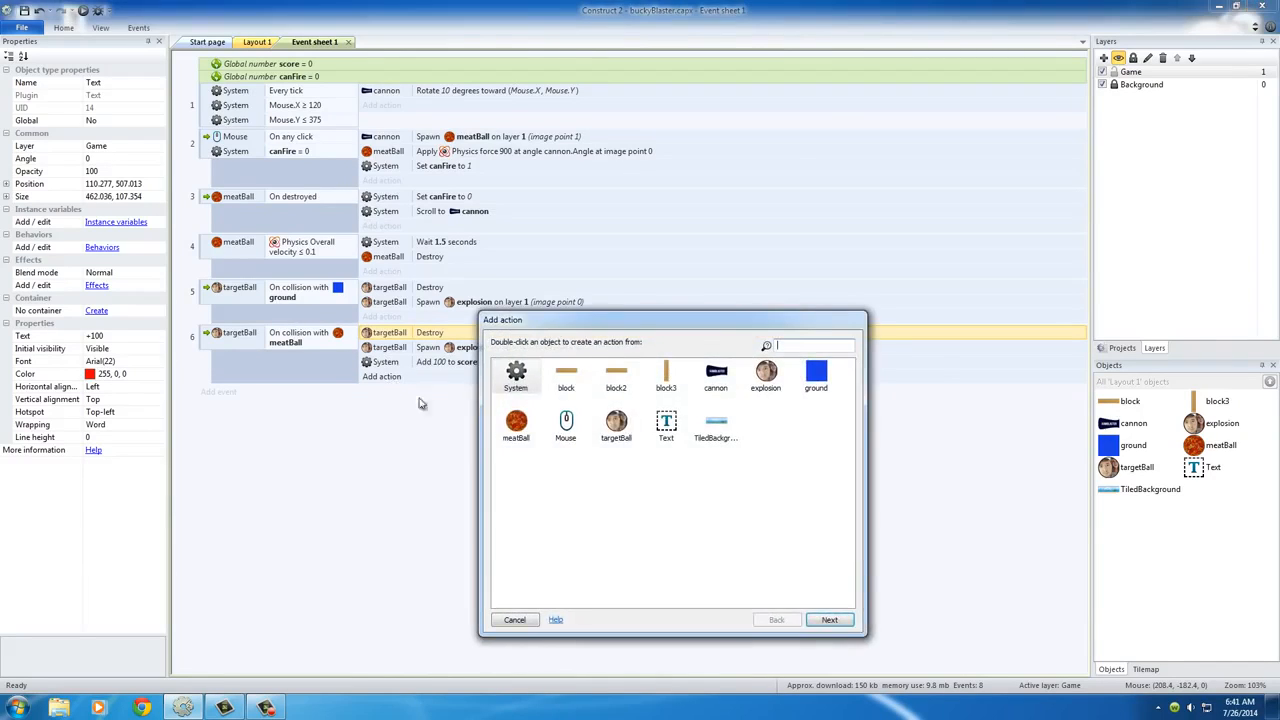
{"action": "double_click", "coordinate": [617, 424]}
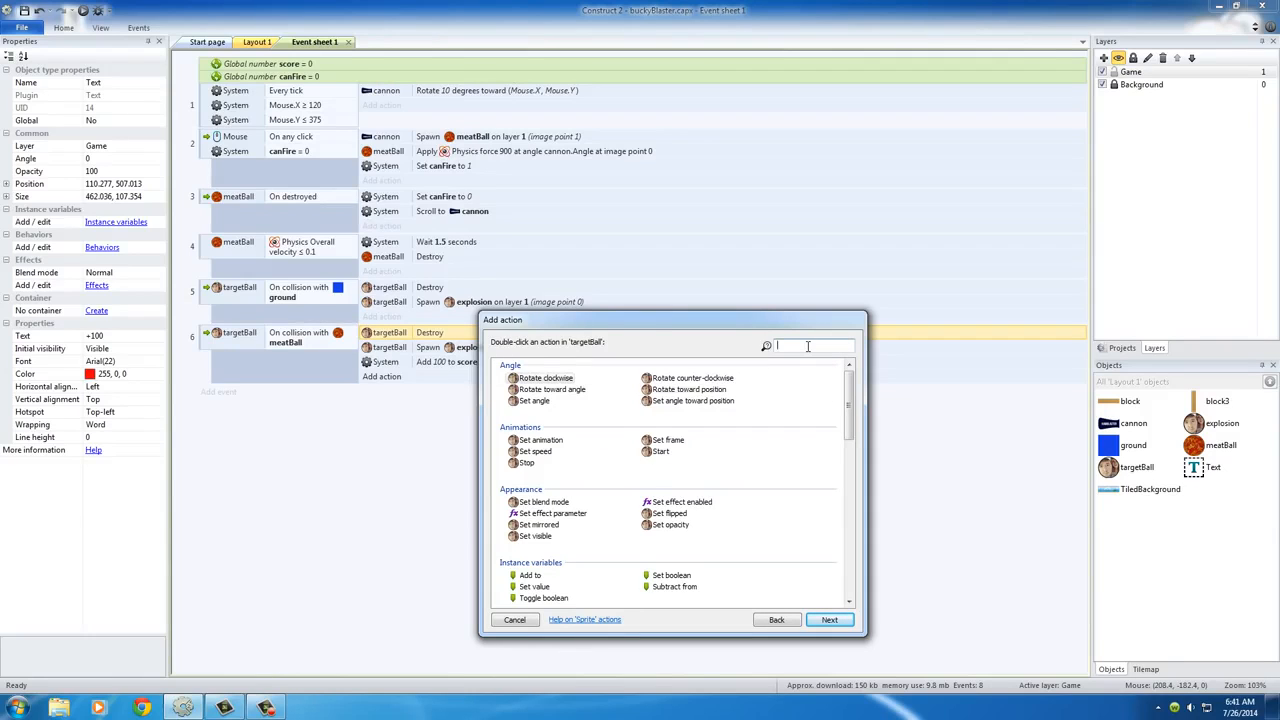
{"action": "type", "text": "spaw"}
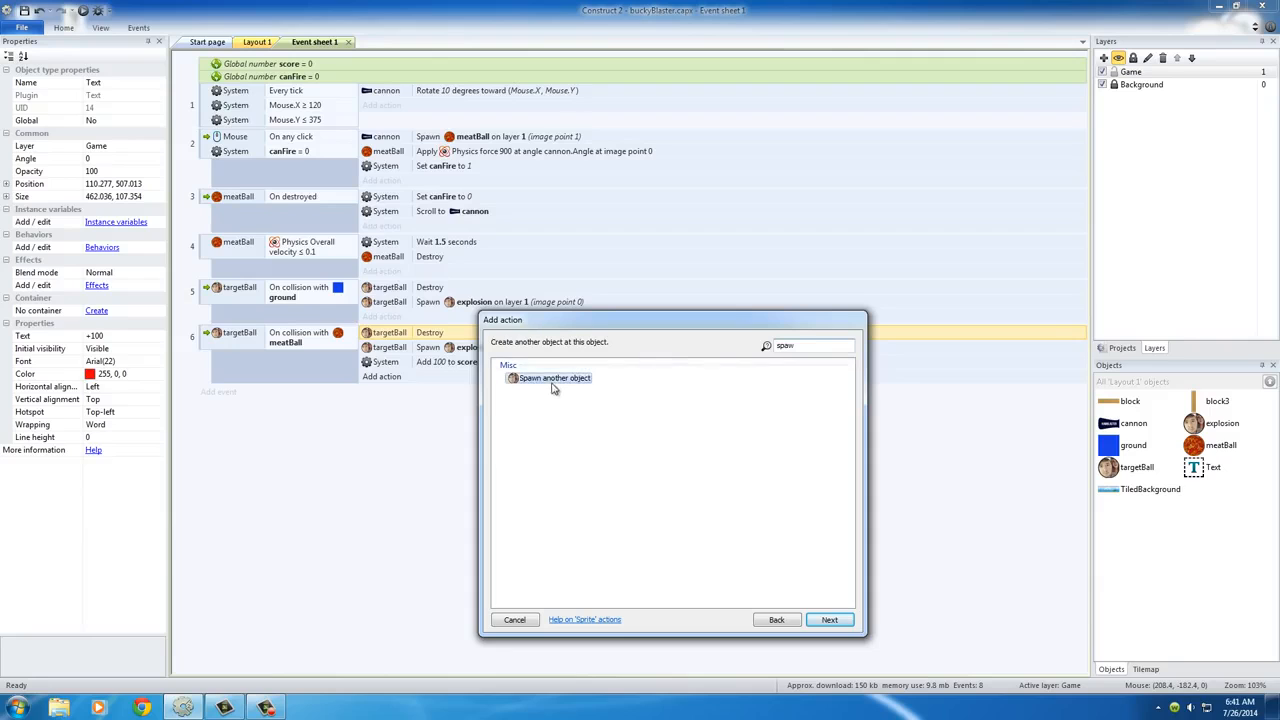
{"action": "double_click", "coordinate": [555, 380]}
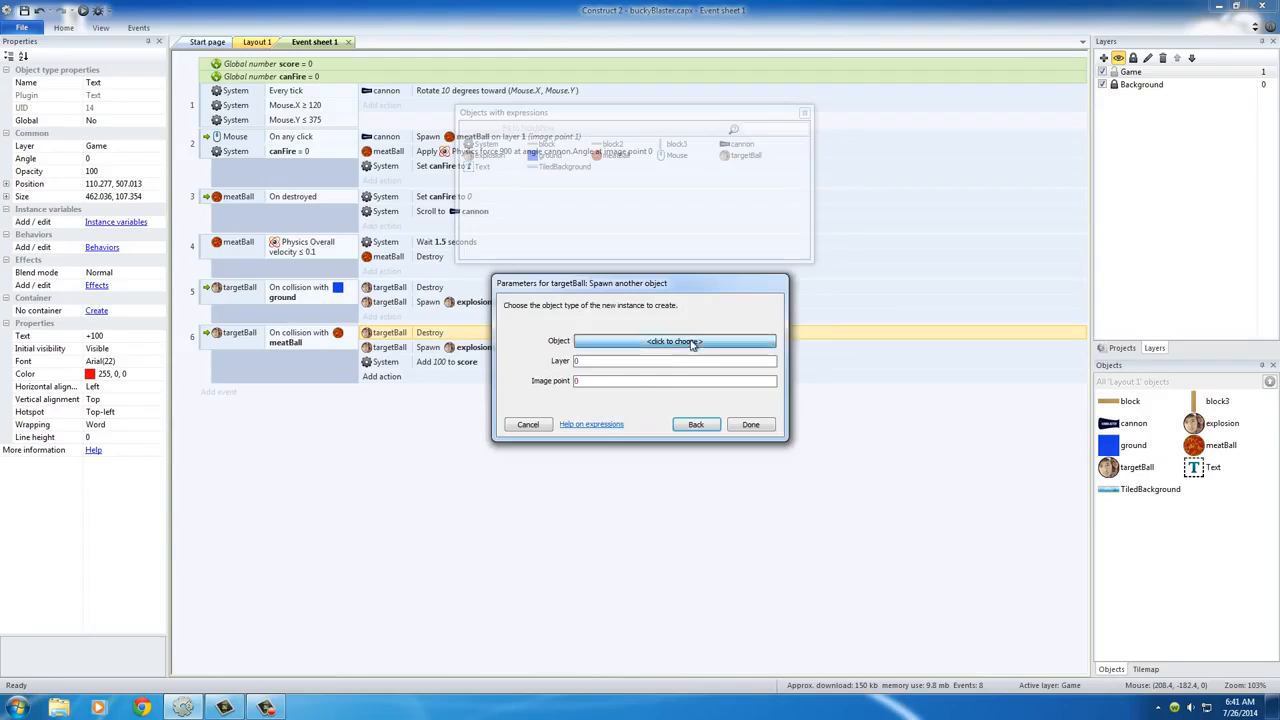
{"action": "left_click", "coordinate": [620, 342]}
{"action": "double_click", "coordinate": [533, 313]}
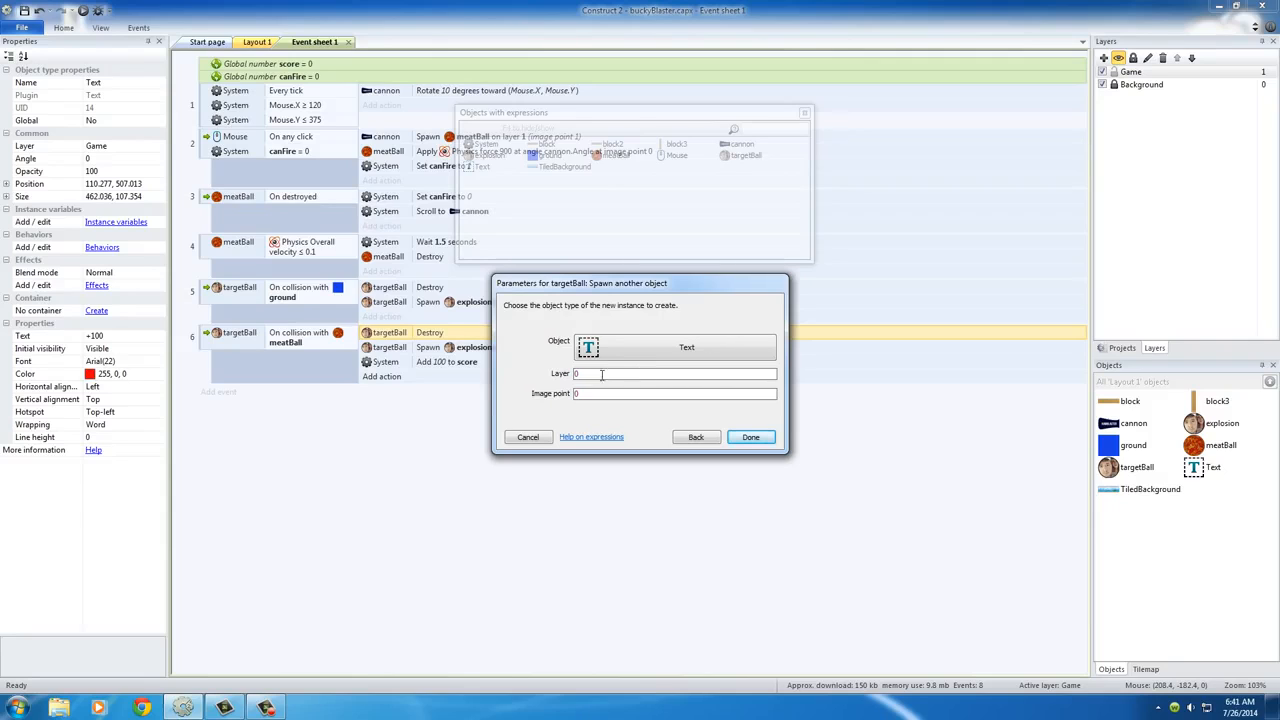
{"action": "left_click", "coordinate": [601, 374]}
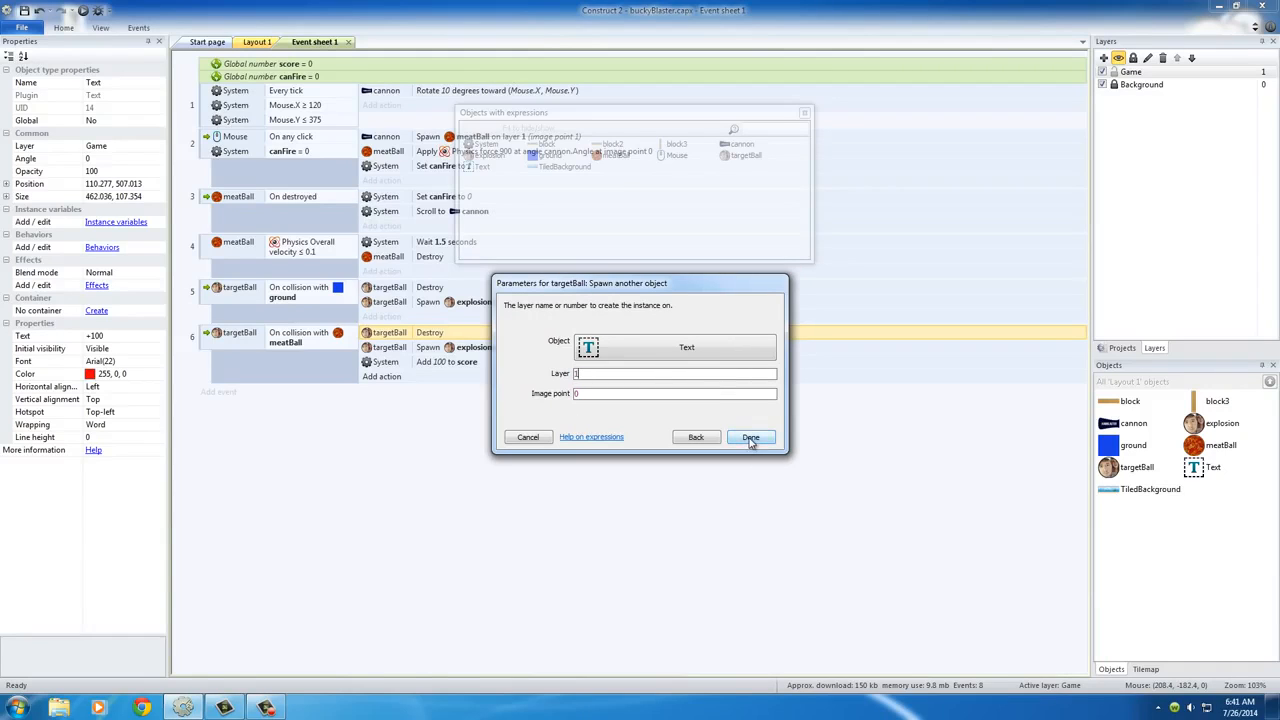
{"action": "left_click", "coordinate": [751, 438]}
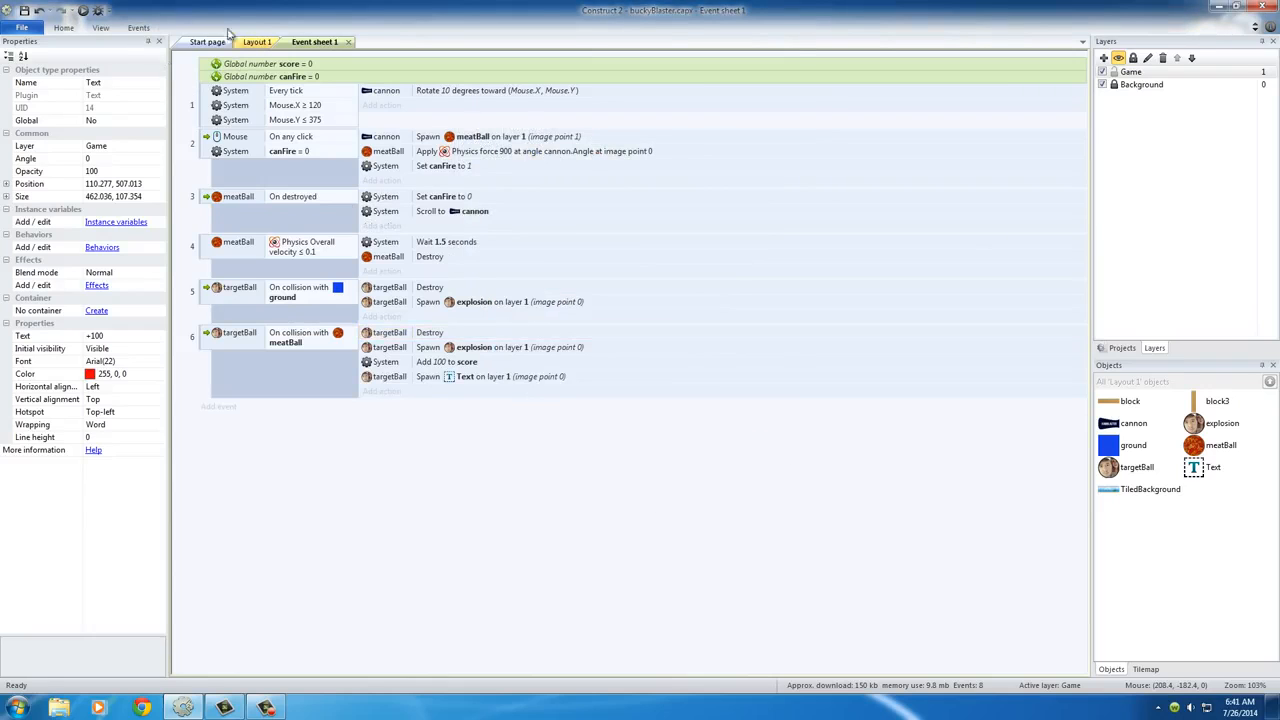
Preview the game, shoot the target, reload and shoot it again to check the spawned score text, and close the preview
{"action": "left_click", "coordinate": [83, 12]}
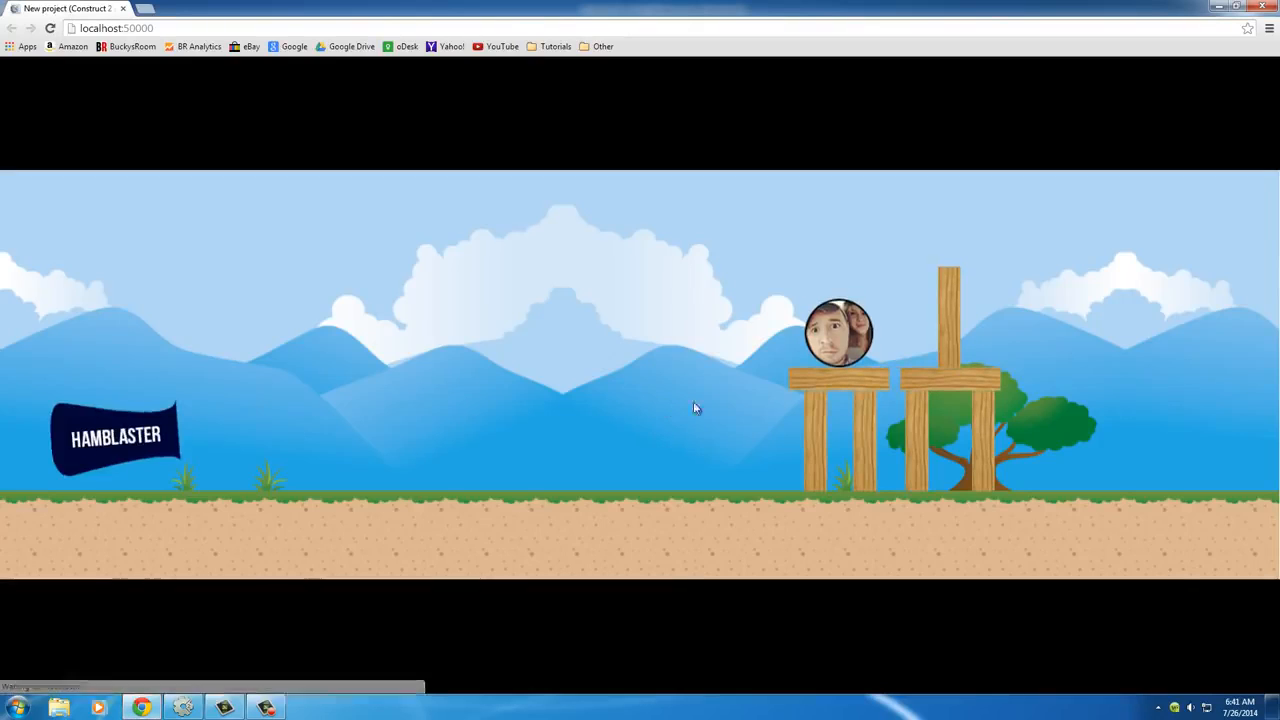
{"action": "left_click", "coordinate": [614, 253]}
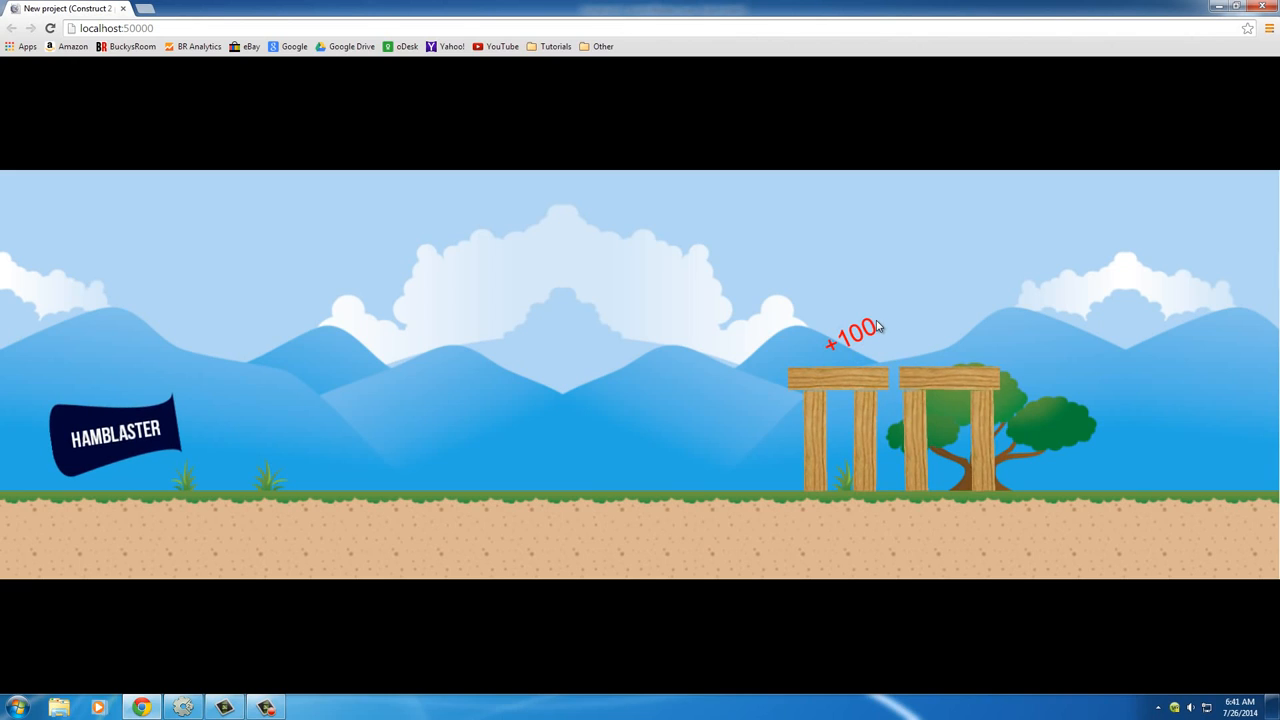
{"action": "left_click", "coordinate": [51, 28]}
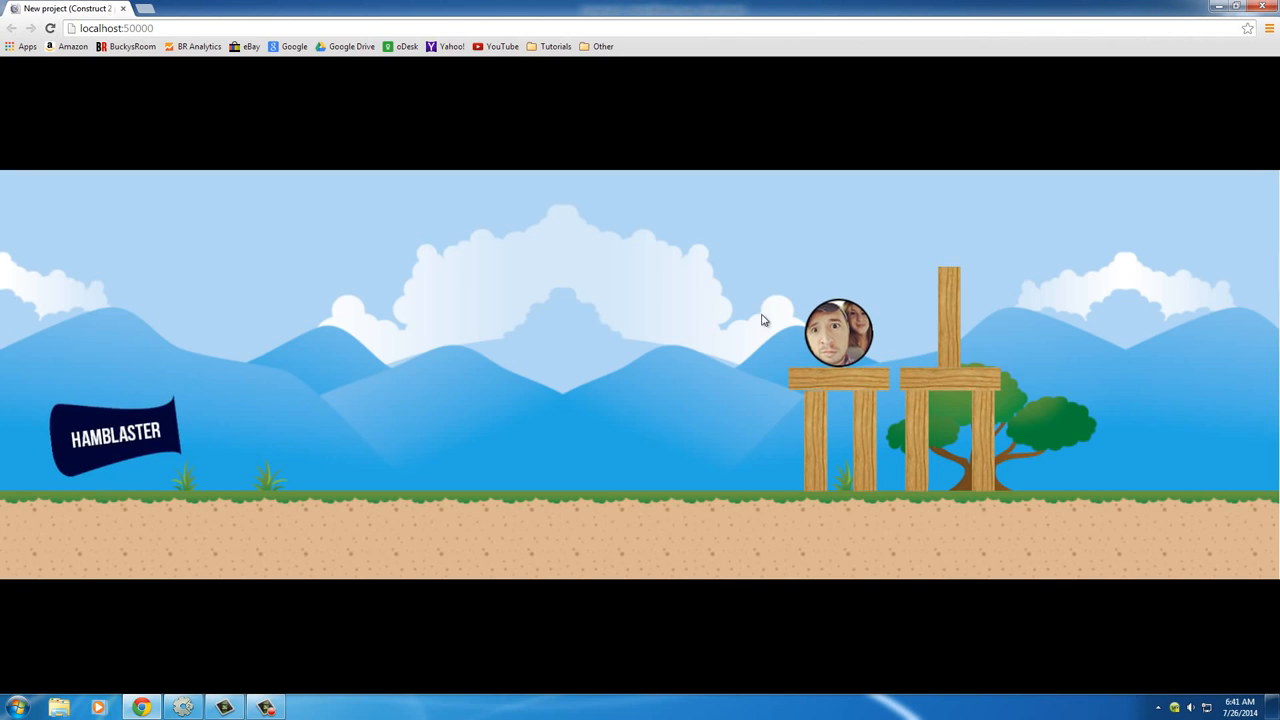
{"action": "left_click", "coordinate": [664, 216]}
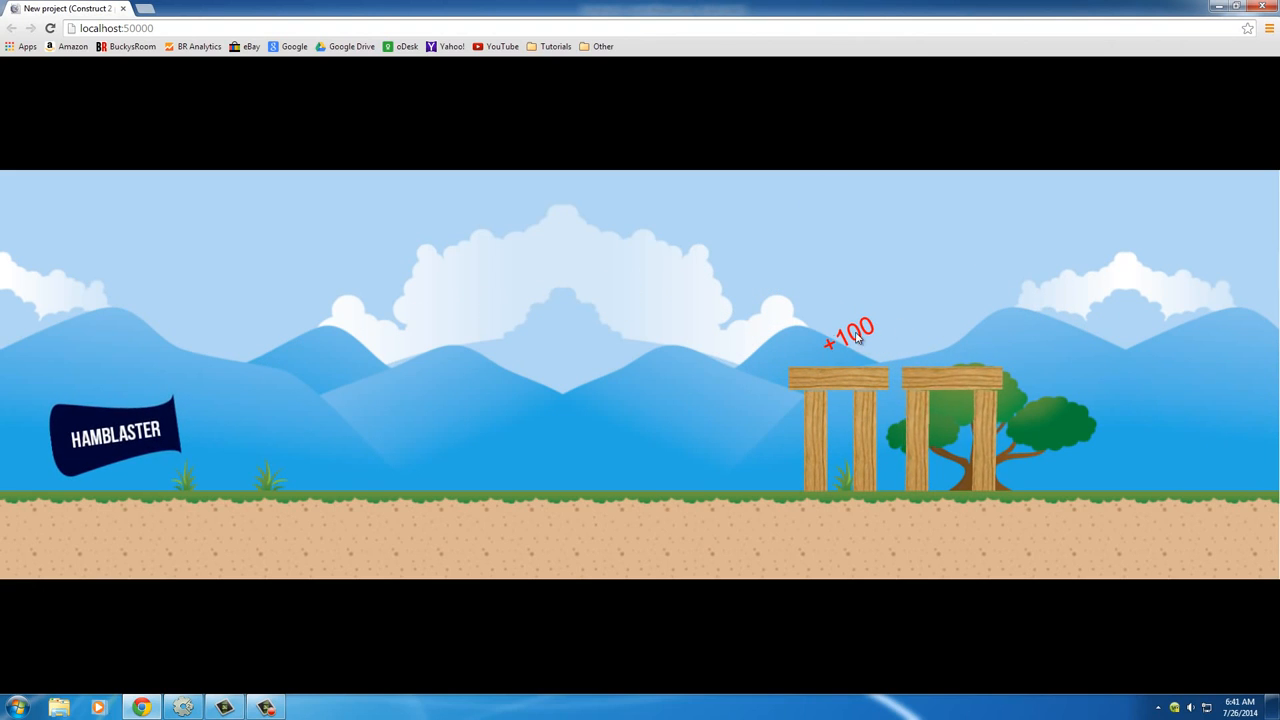
{"action": "left_click", "coordinate": [1262, 7]}
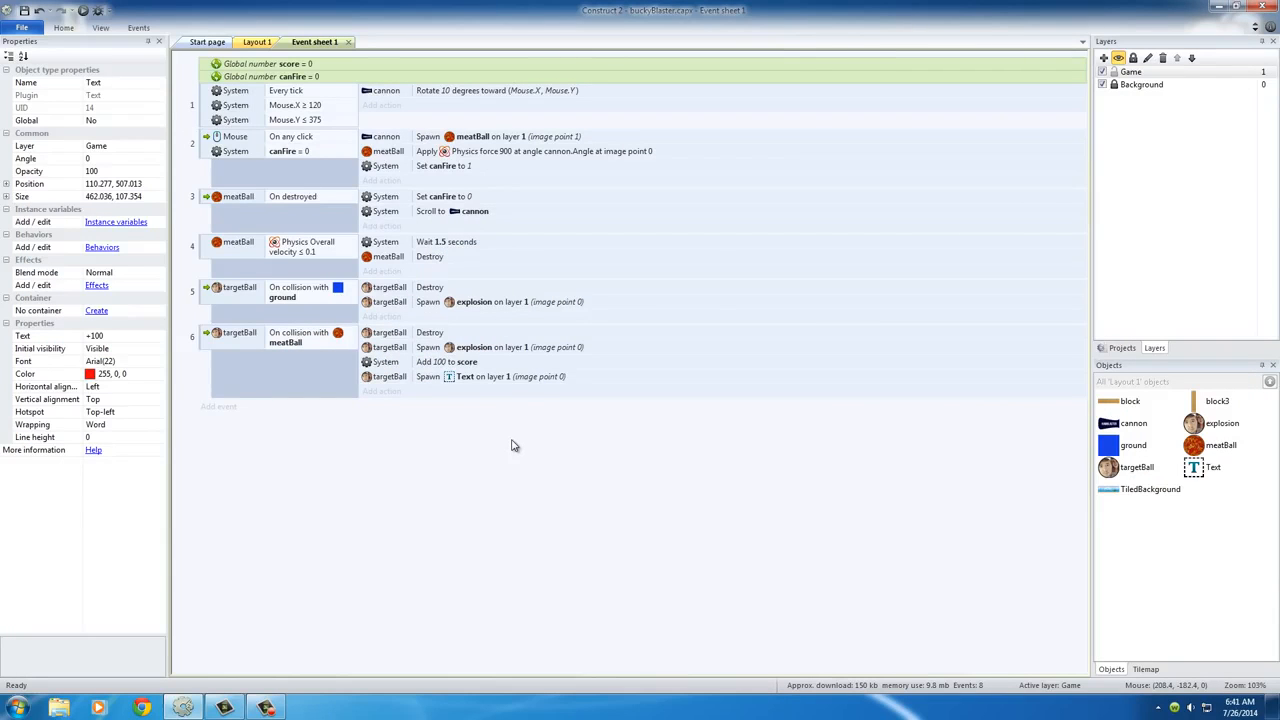
Add a Text action to the targetBall–meatBall collision event that sets the angle to 0 degrees
{"action": "left_click", "coordinate": [386, 392]}
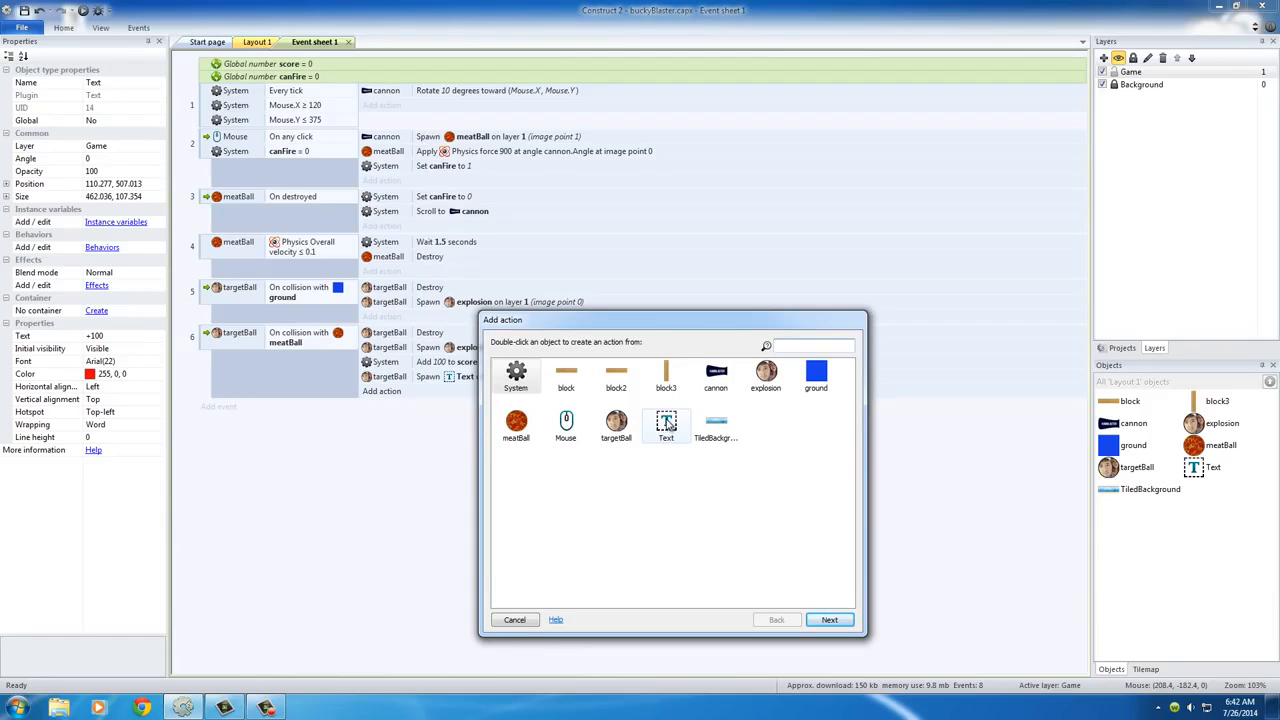
{"action": "double_click", "coordinate": [666, 424]}
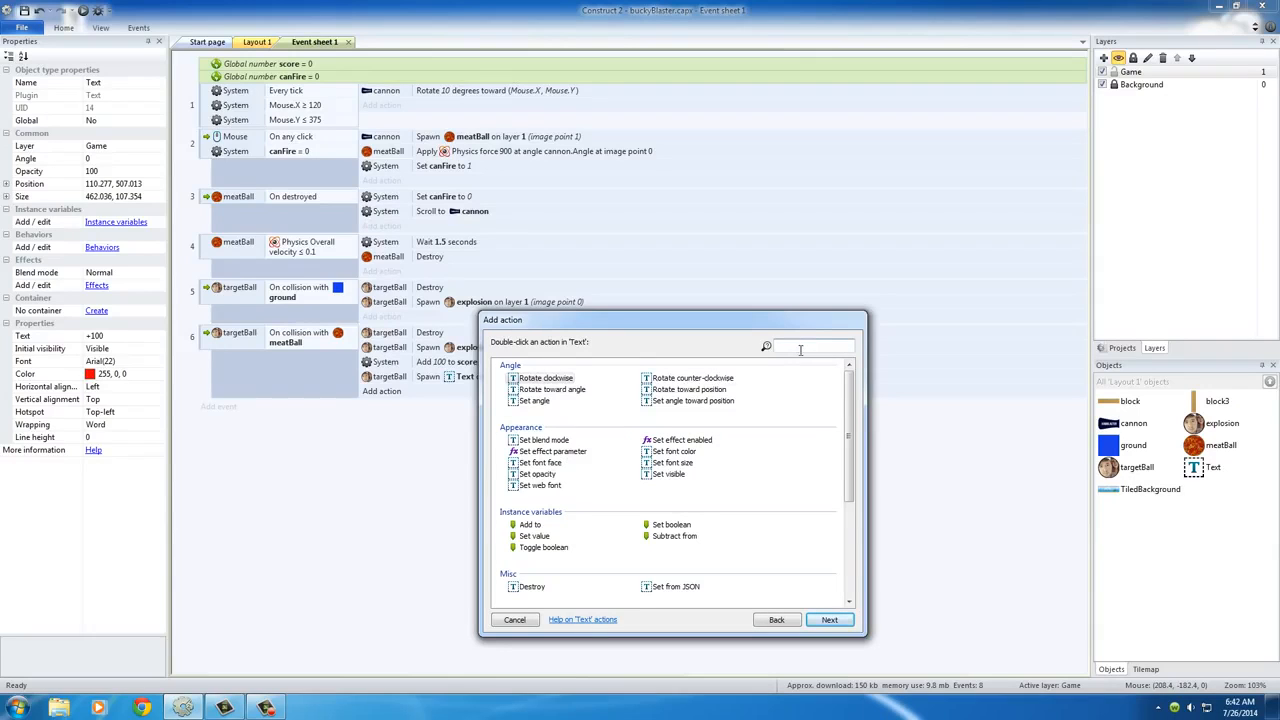
{"action": "double_click", "coordinate": [534, 400]}
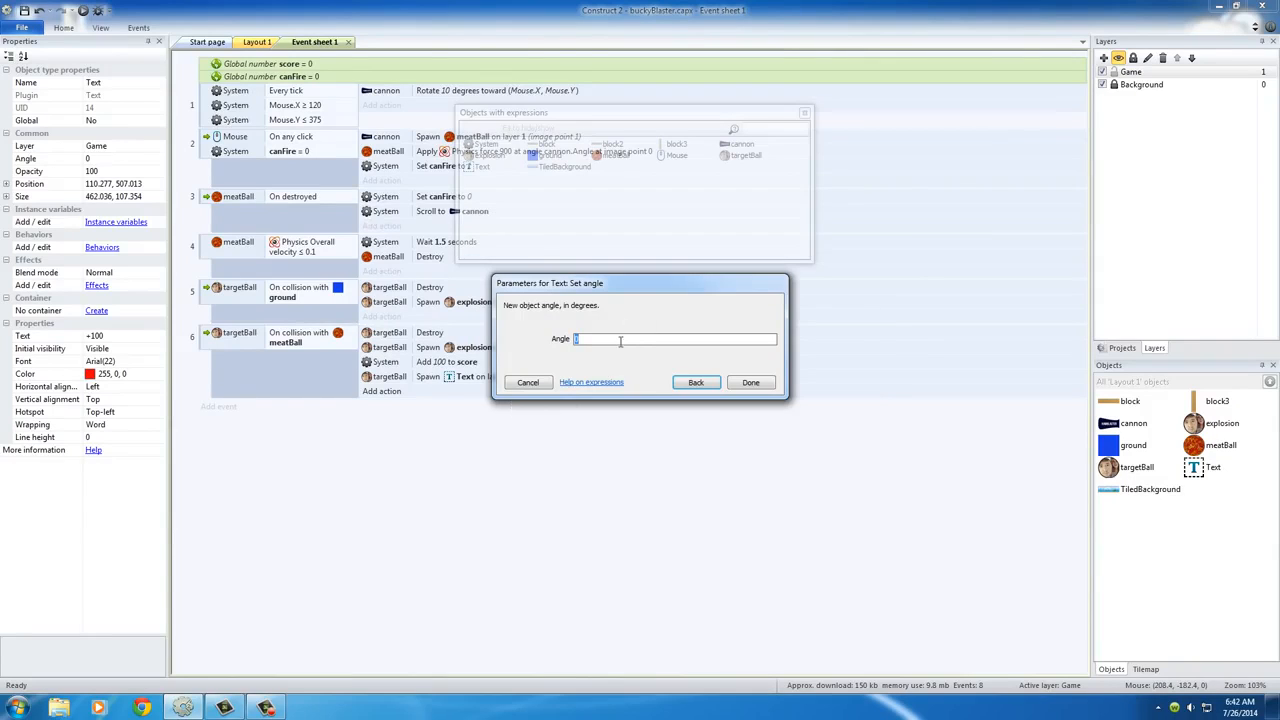
{"action": "left_click", "coordinate": [750, 388]}
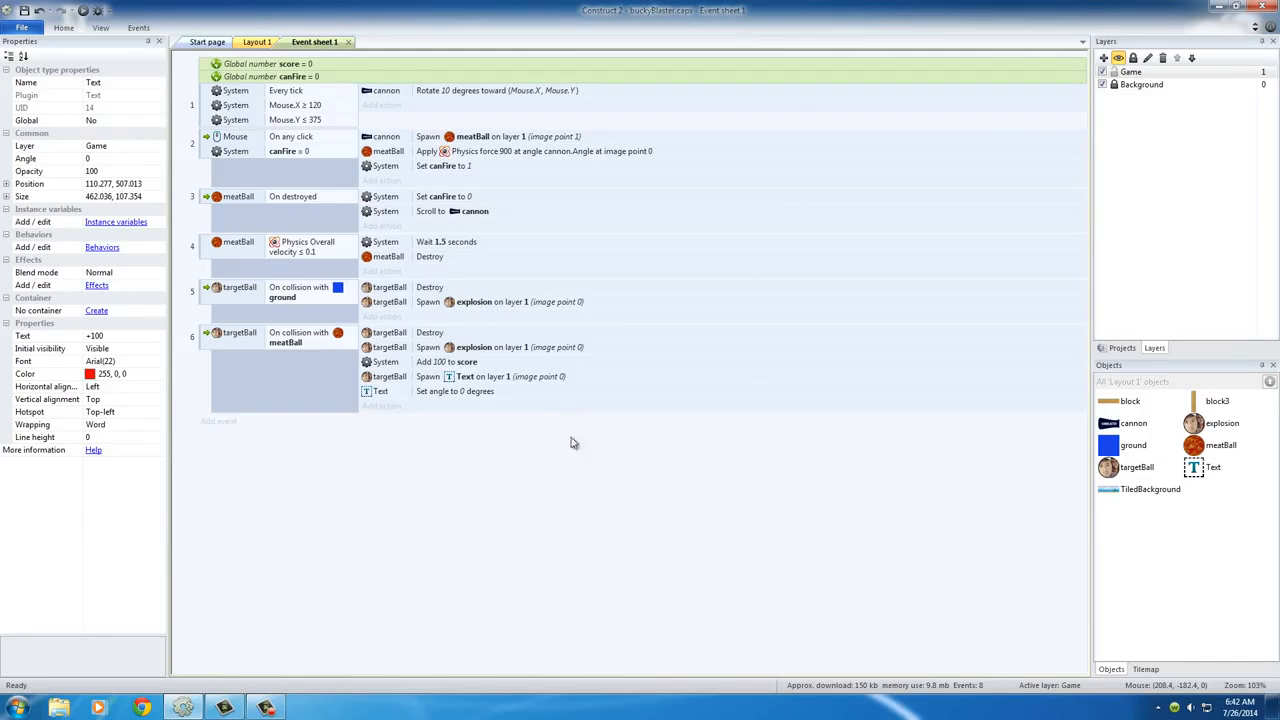
Preview the game from Layout 1, shoot the target to check the angle of the score text, and close the preview
{"action": "left_click", "coordinate": [258, 42]}
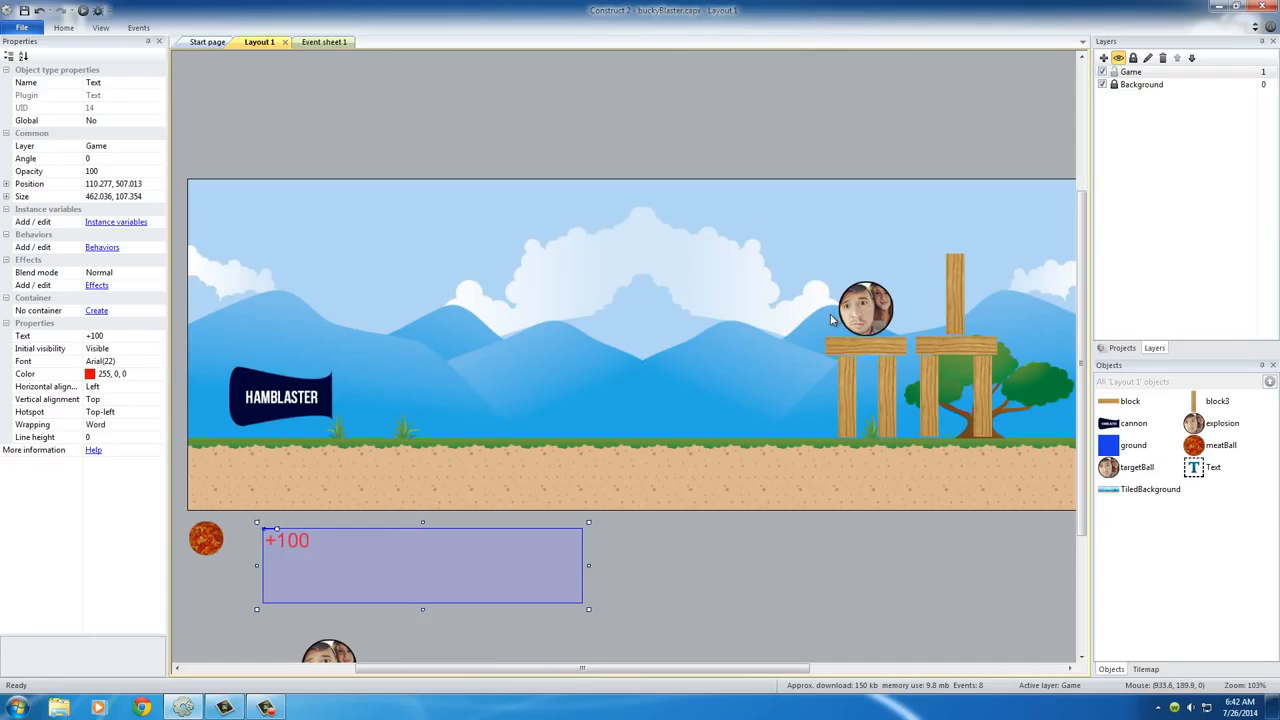
{"action": "left_click", "coordinate": [83, 11]}
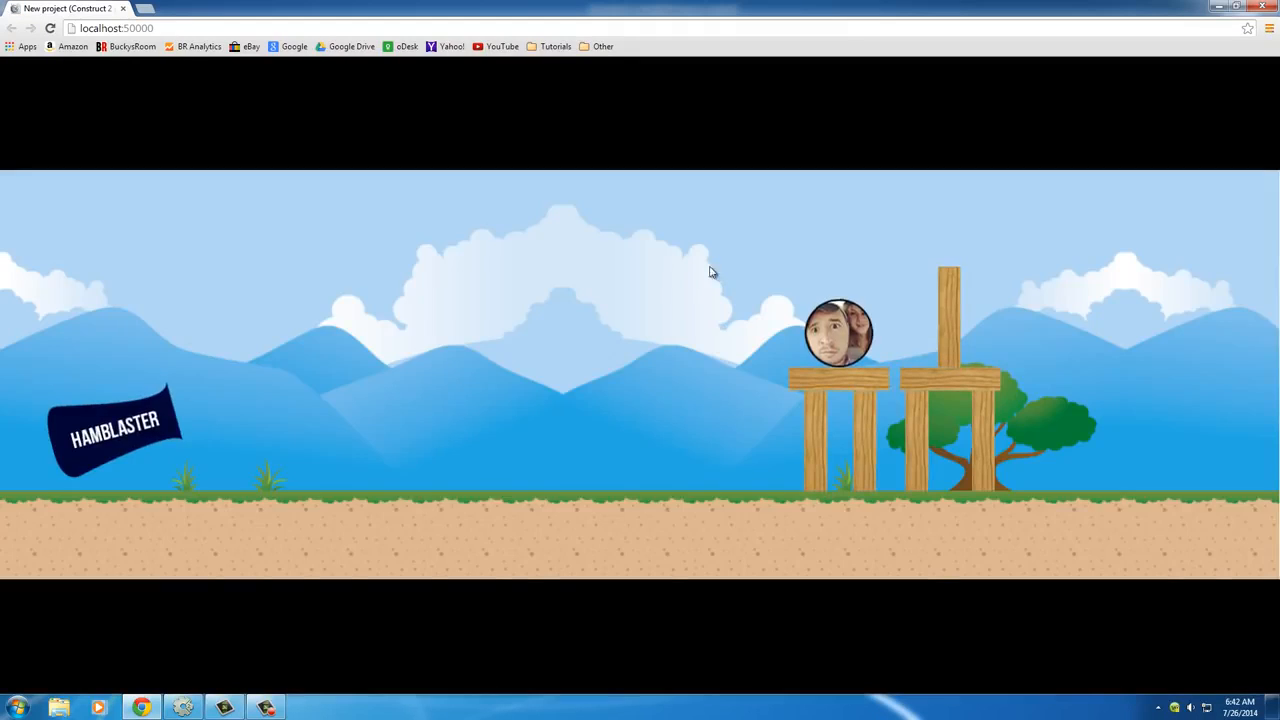
{"action": "left_click", "coordinate": [700, 235]}
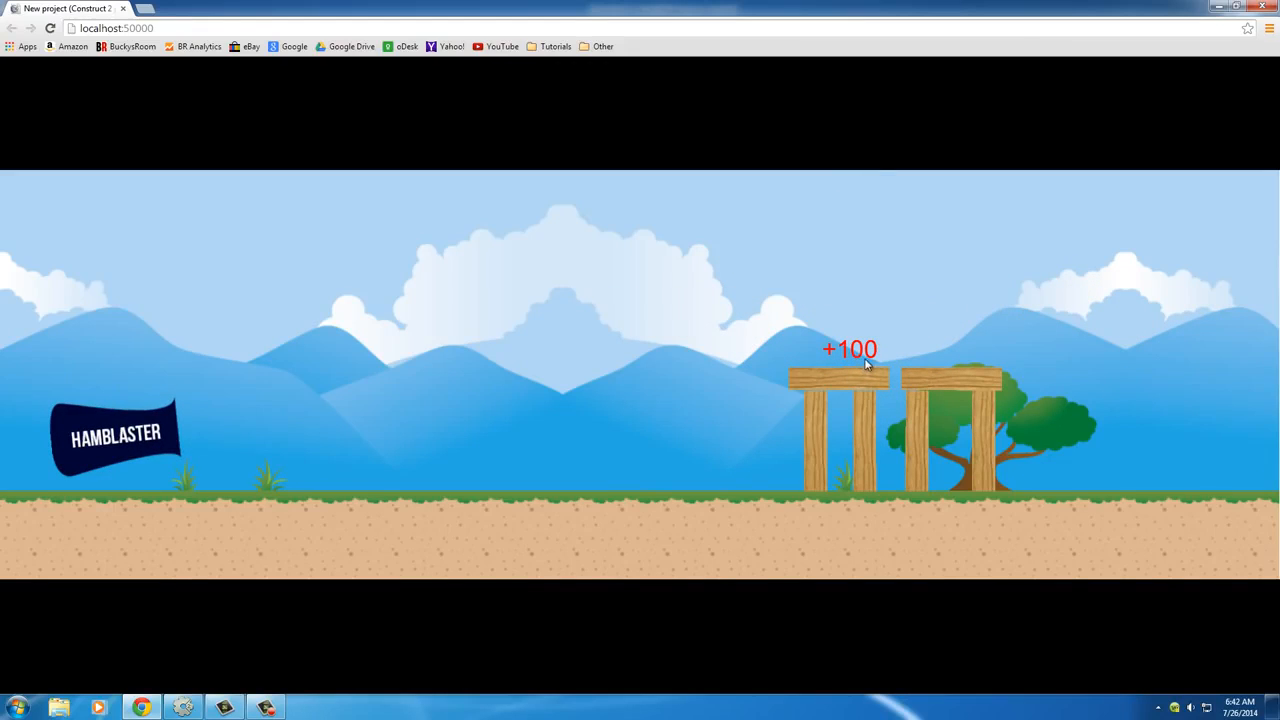
{"action": "left_click", "coordinate": [1263, 6]}
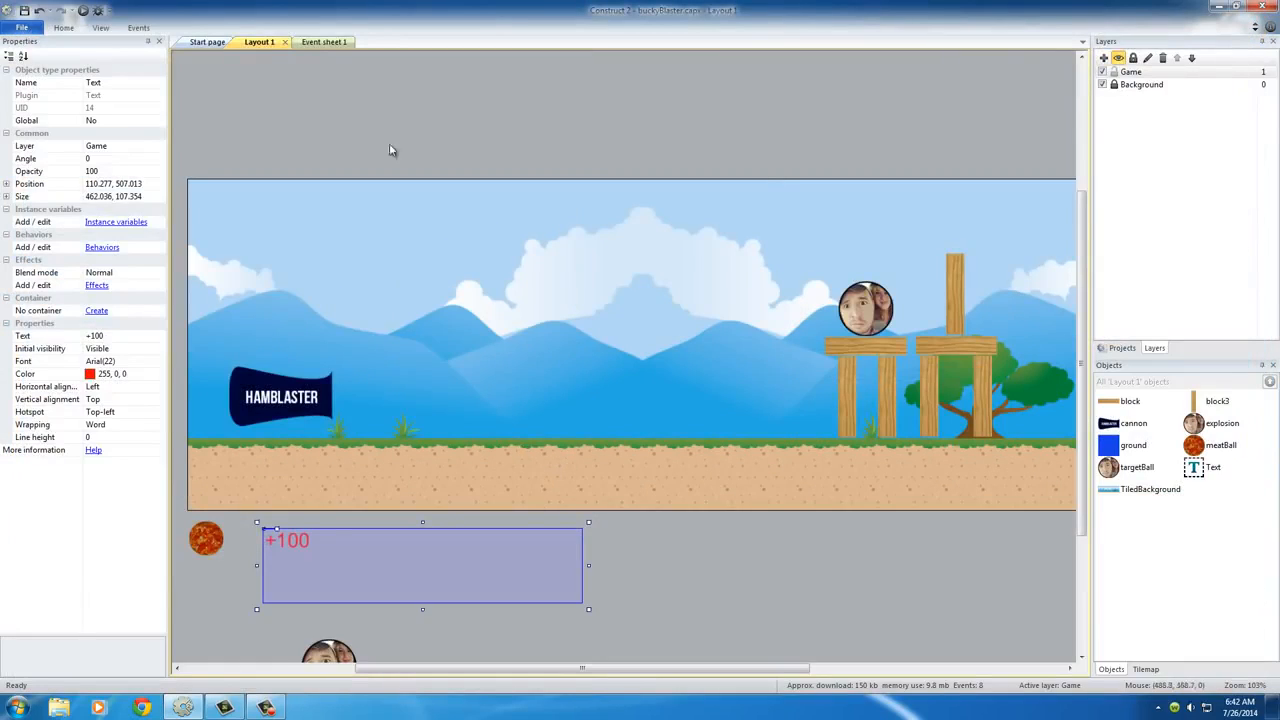
{"action": "left_click", "coordinate": [324, 42]}
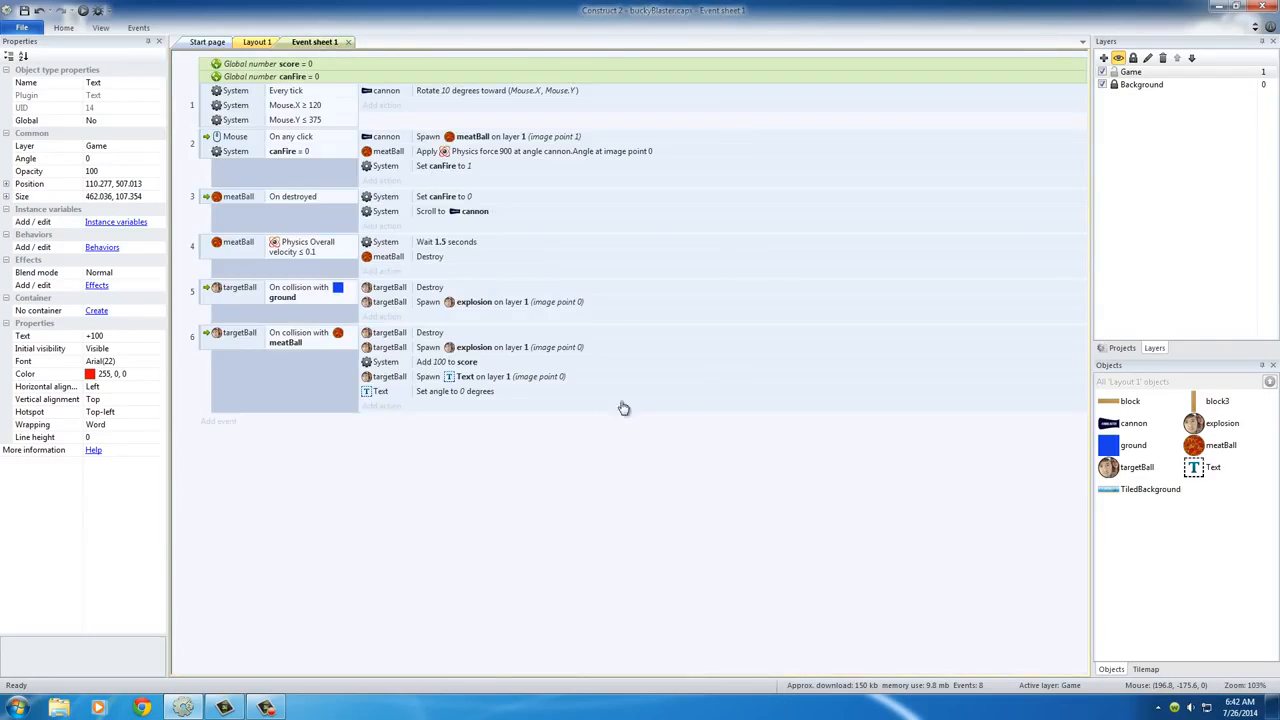
{"action": "left_click", "coordinate": [452, 365]}
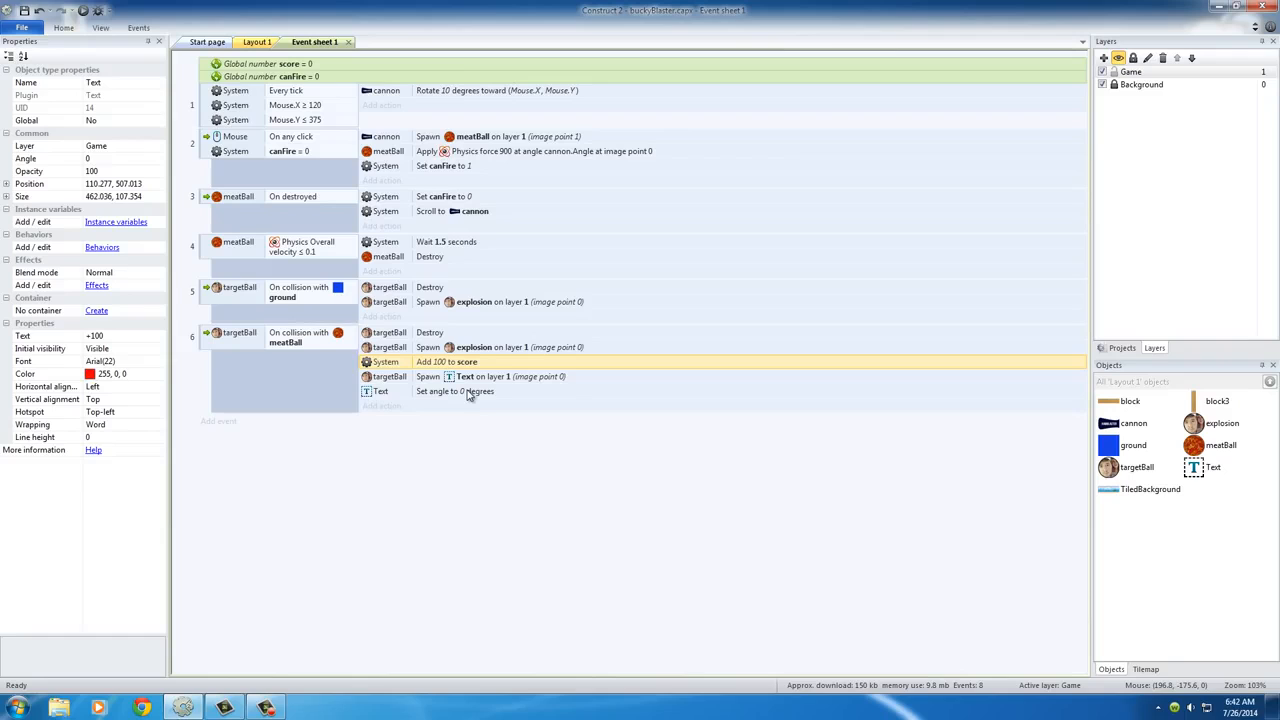
{"action": "left_click", "coordinate": [260, 44]}
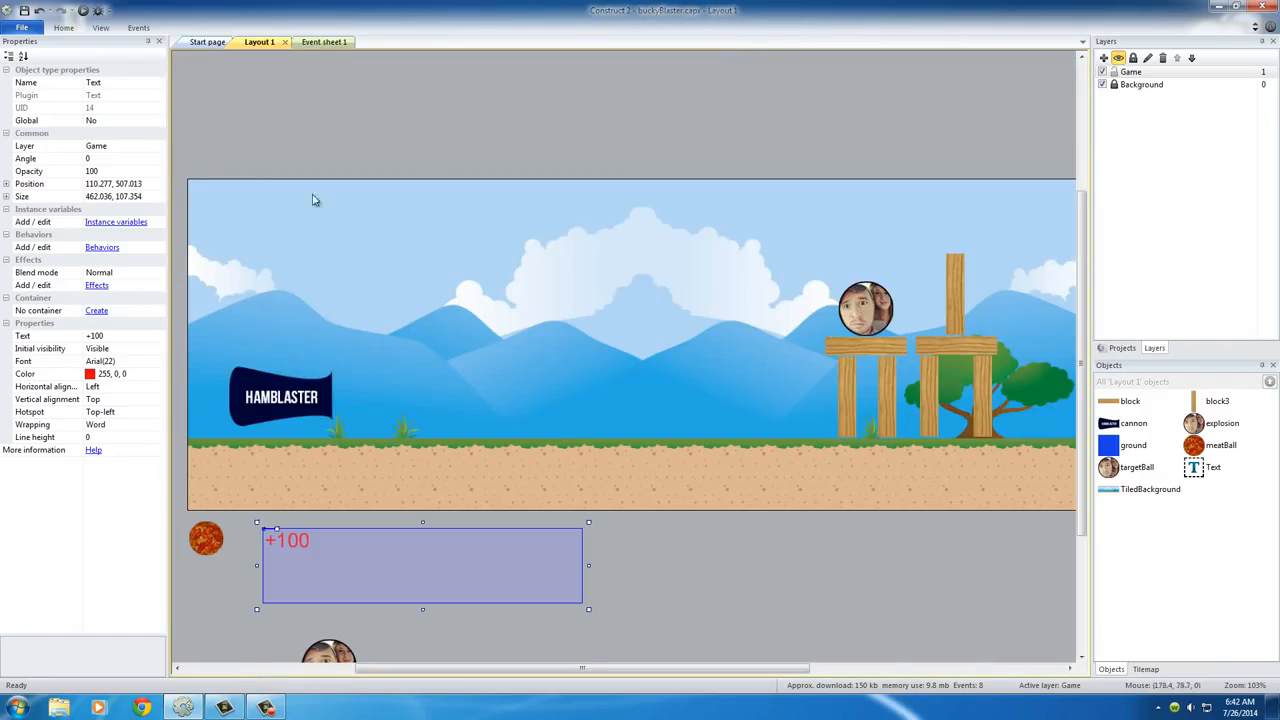